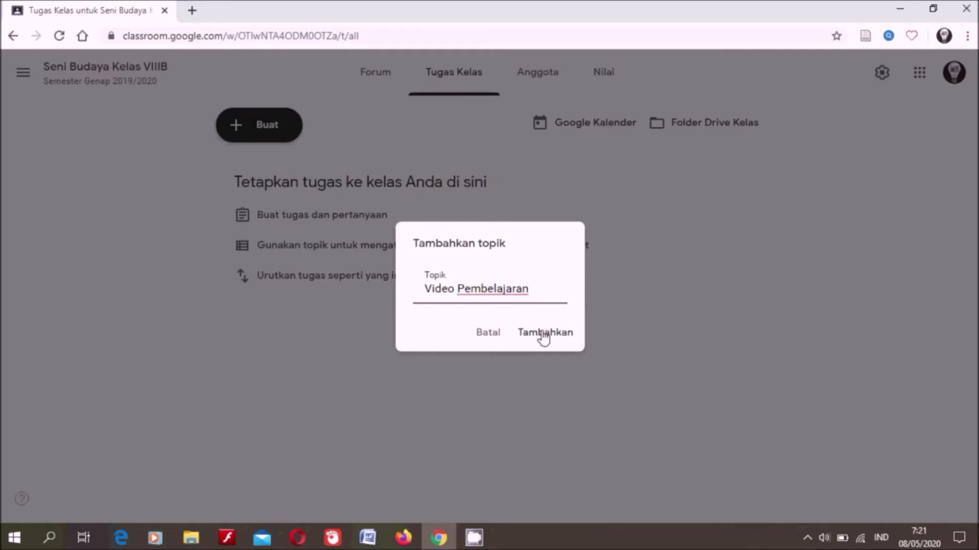
# Finish adding the topic Video Pembelajaran and create another class topic named Materi Bergambar
pyautogui.click(543, 335)
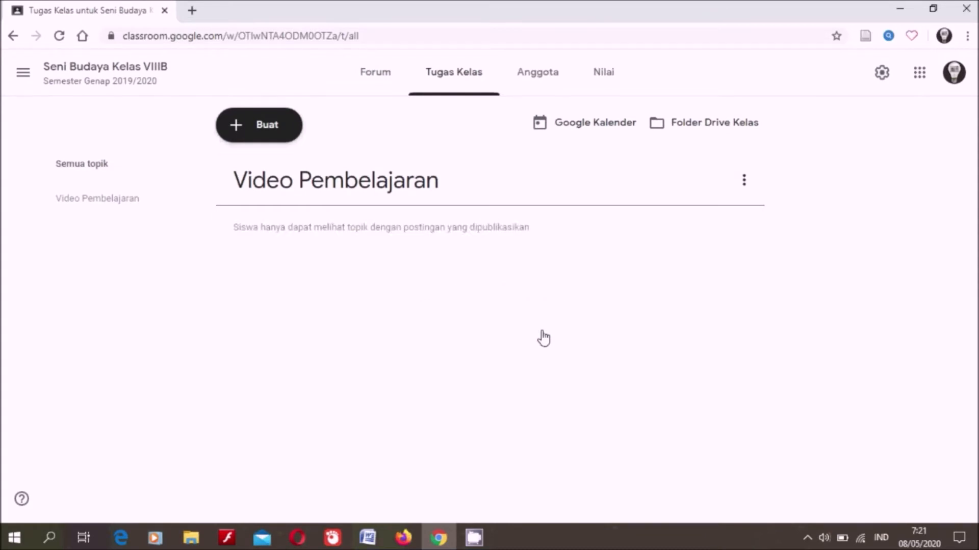
pyautogui.click(237, 134)
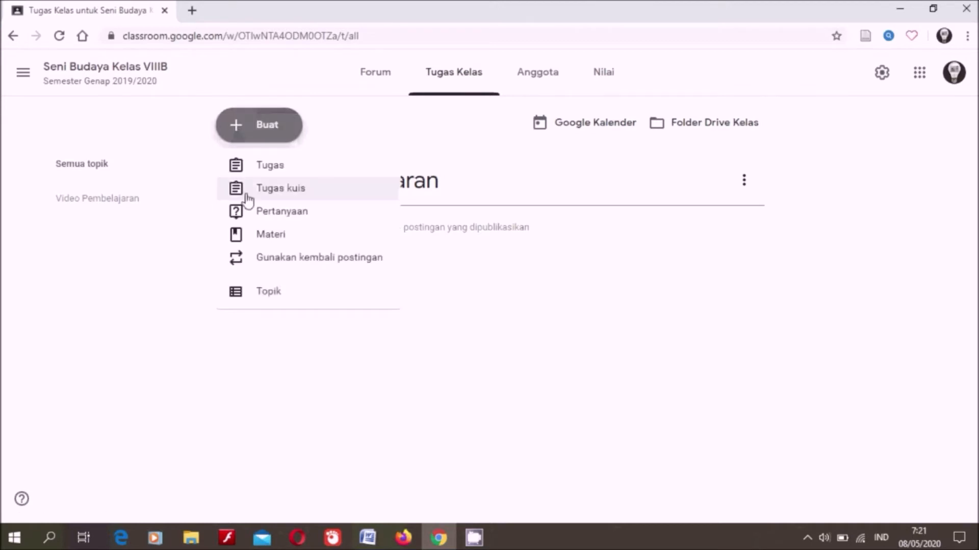
pyautogui.click(270, 292)
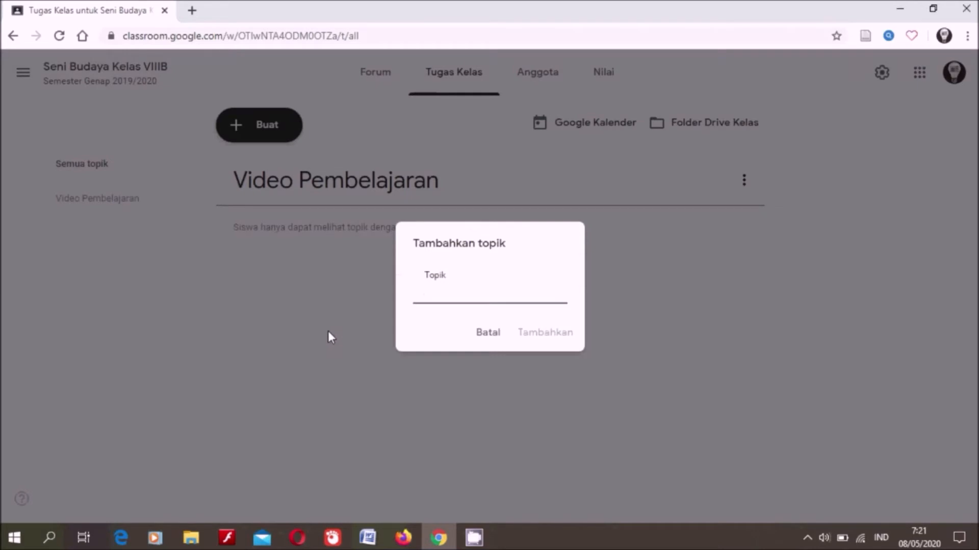
pyautogui.write('Mate')
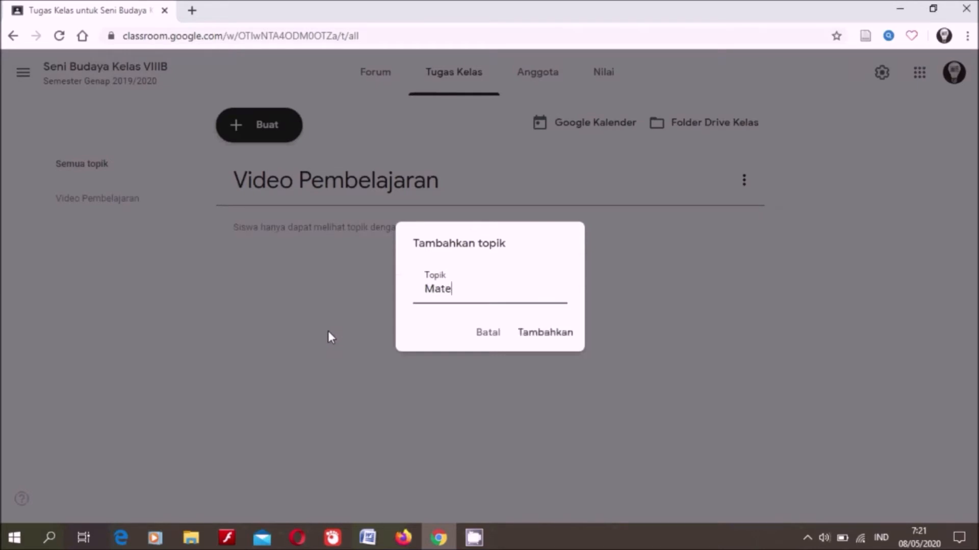
pyautogui.write('ri Bergambar')
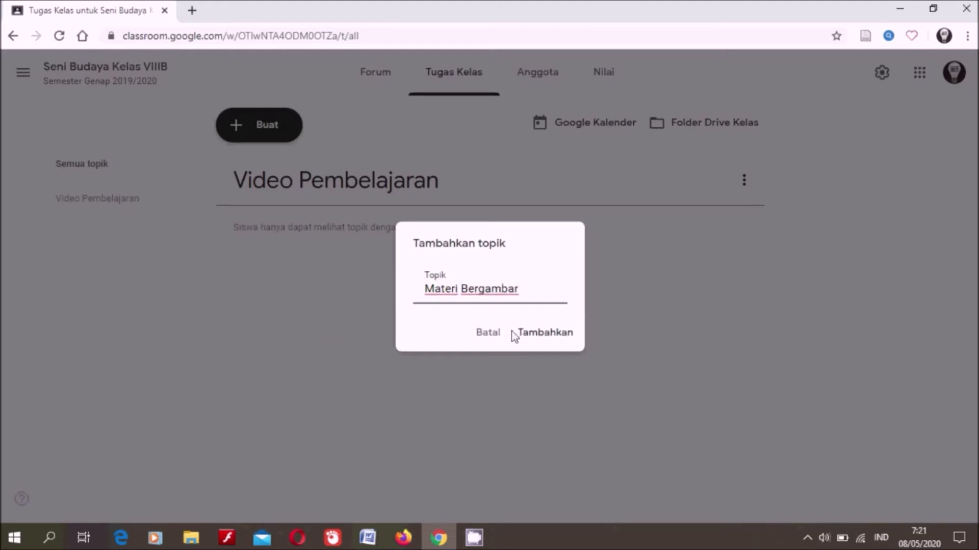
pyautogui.click(544, 334)
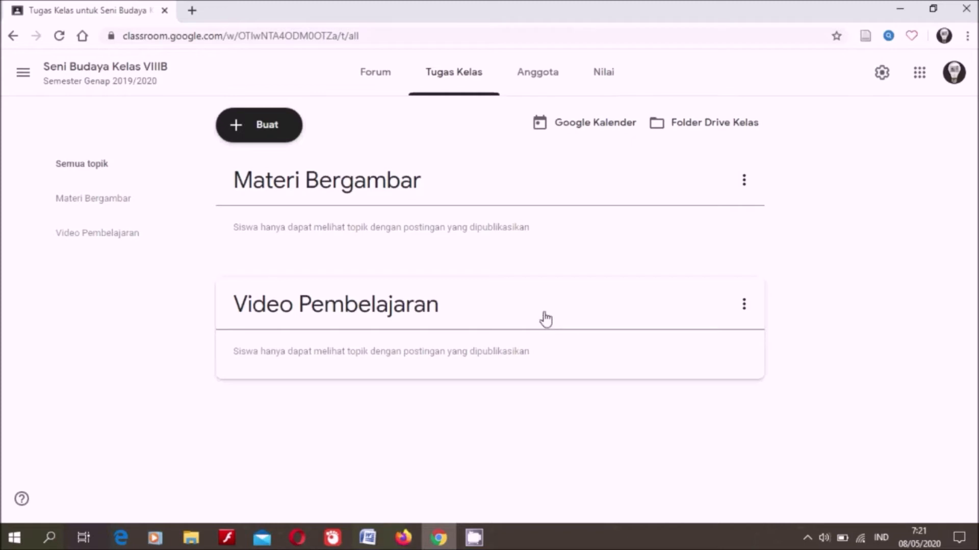
# Create a third class topic named Buku Ajar
pyautogui.click(234, 137)
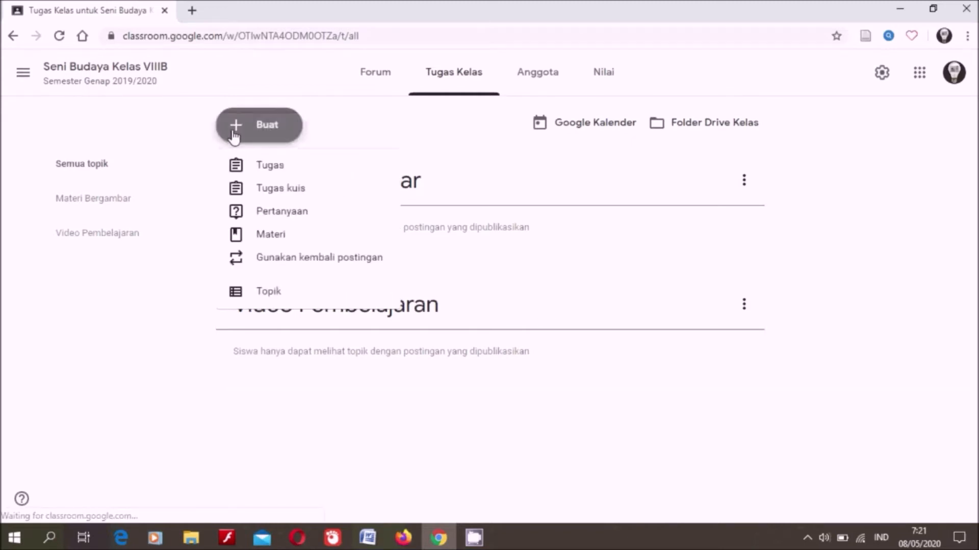
pyautogui.click(270, 292)
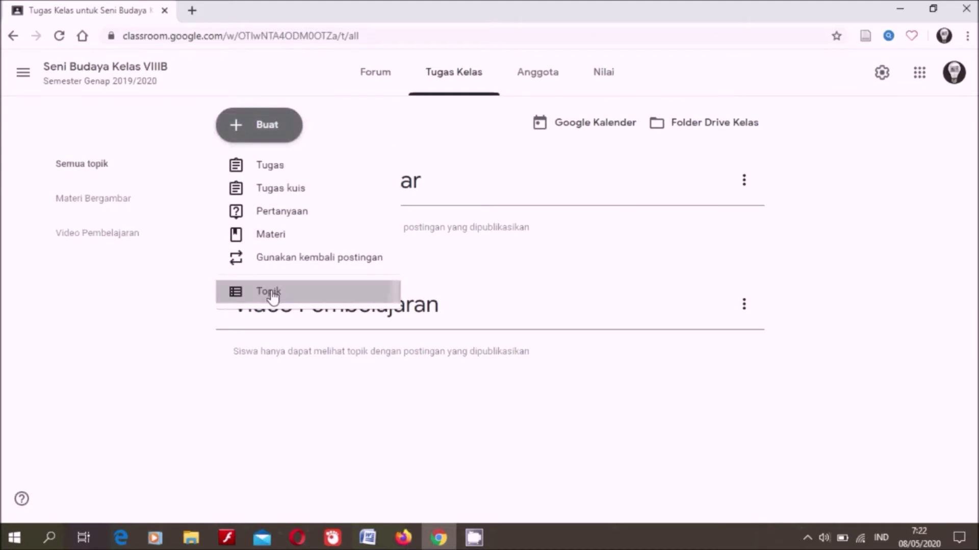
pyautogui.write('Buku Aja')
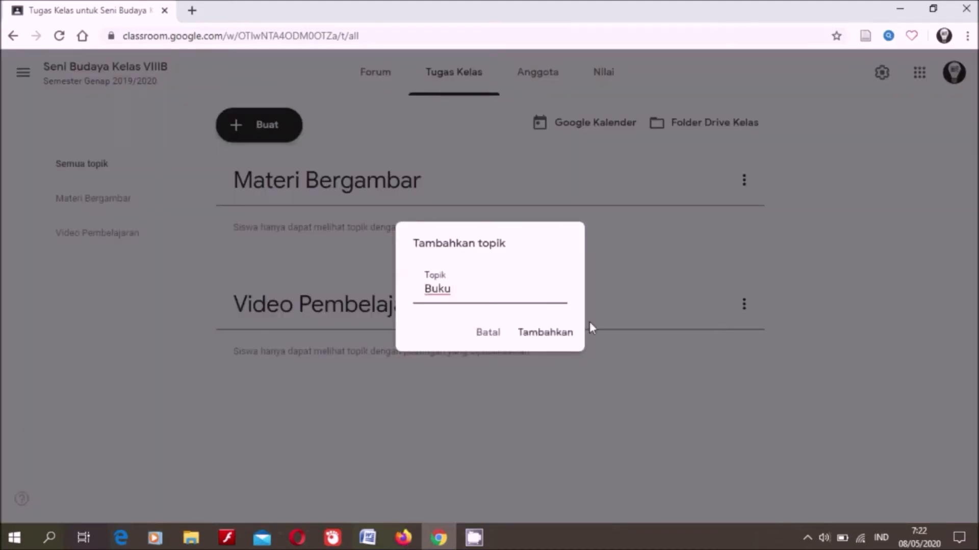
pyautogui.write('r')
pyautogui.click(554, 335)
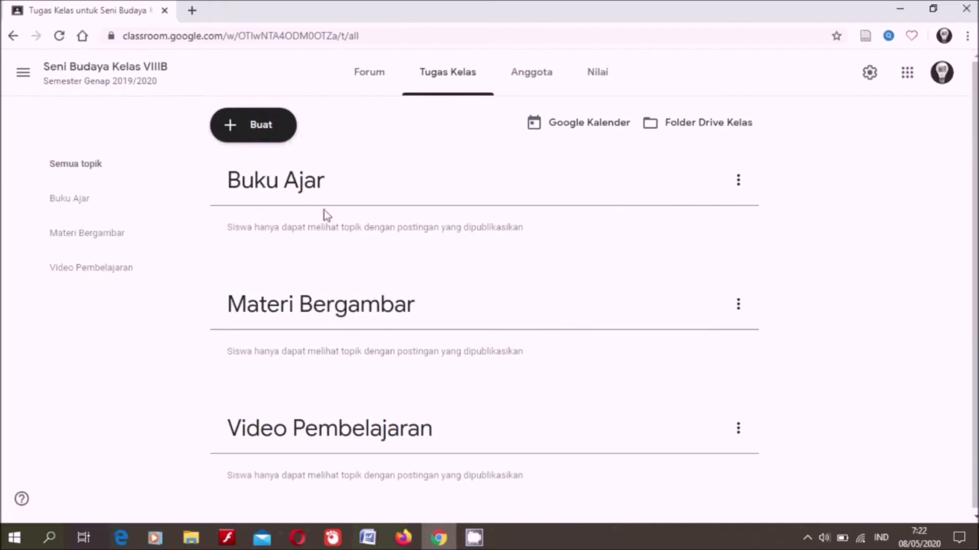
# Start a new Materi post, dismiss the posting-schedule notice, and title the post "Video Pembelajaran Menggambar Komik"
pyautogui.click(236, 134)
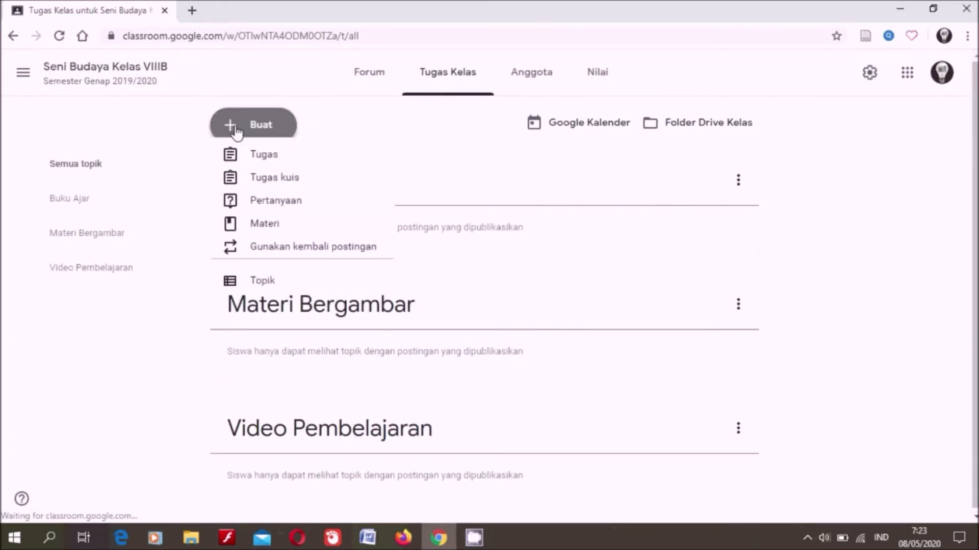
pyautogui.click(261, 239)
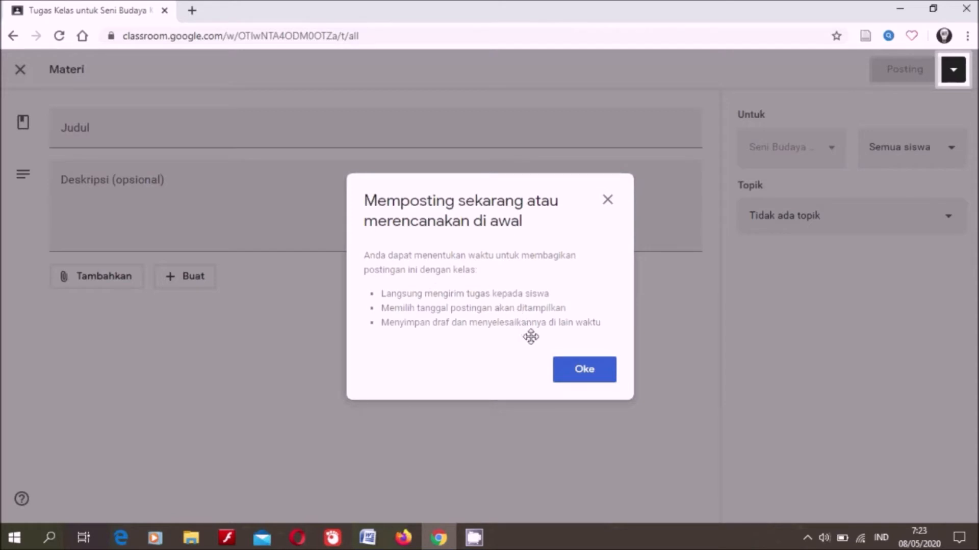
pyautogui.click(584, 380)
pyautogui.click(145, 135)
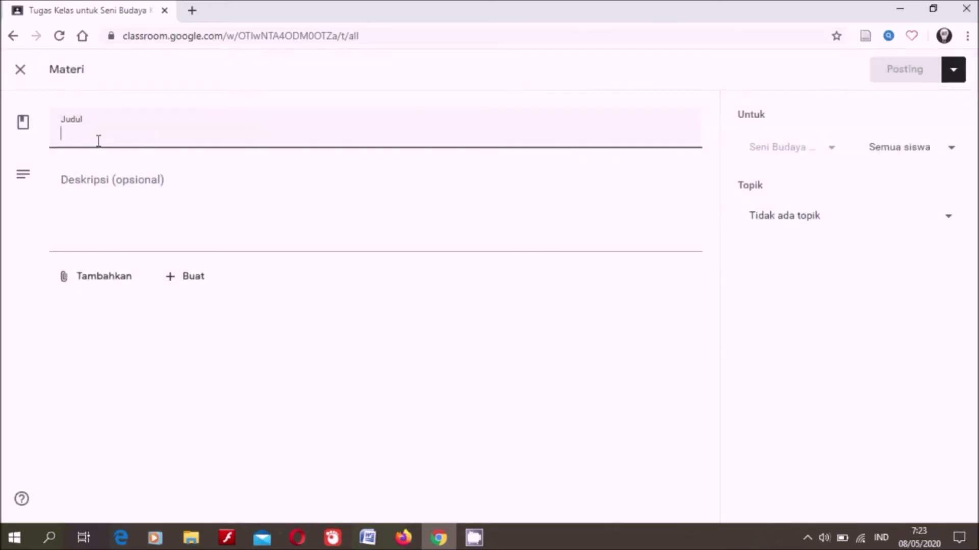
pyautogui.write('Vide')
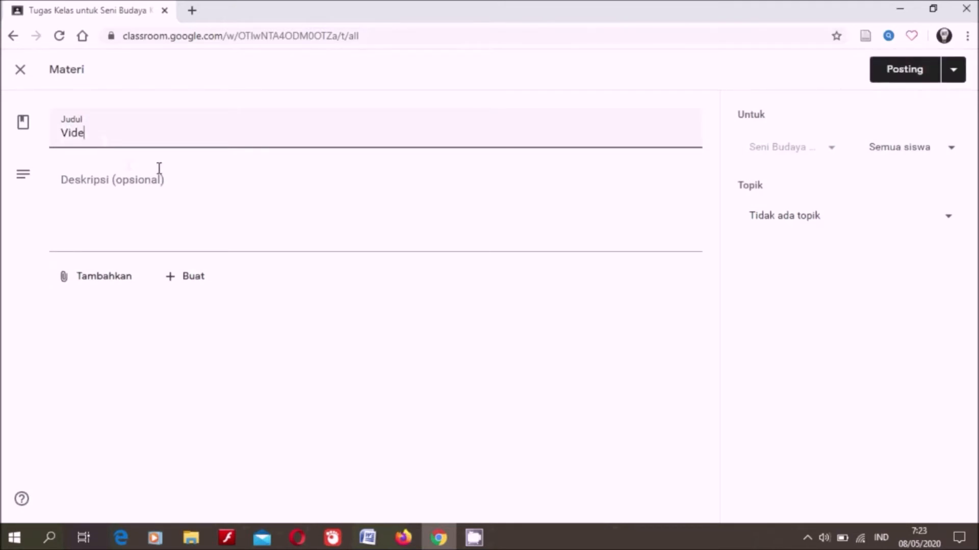
pyautogui.write('o Pembeljara')
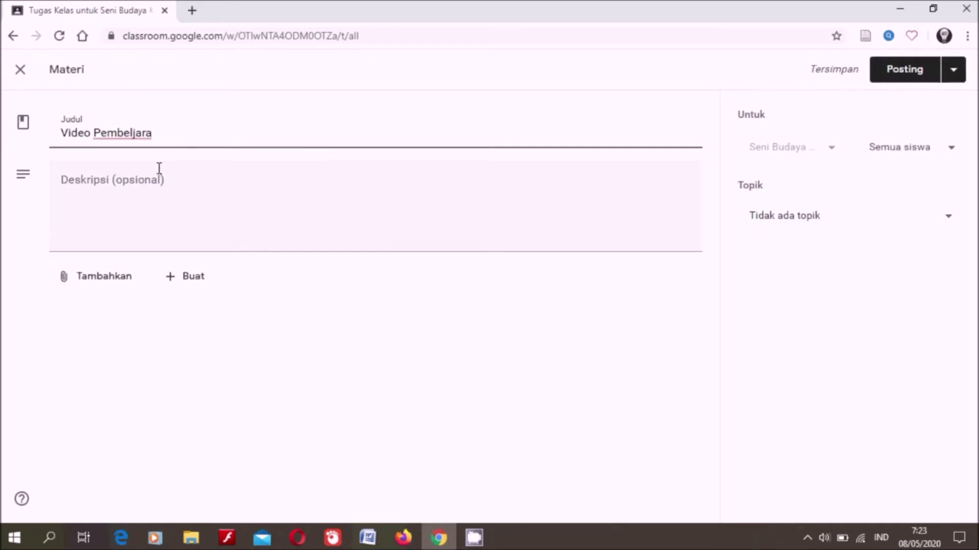
pyautogui.press('BackSpace')
pyautogui.press('BackSpace')
pyautogui.press('BackSpace')
pyautogui.press('BackSpace')
pyautogui.write('a')
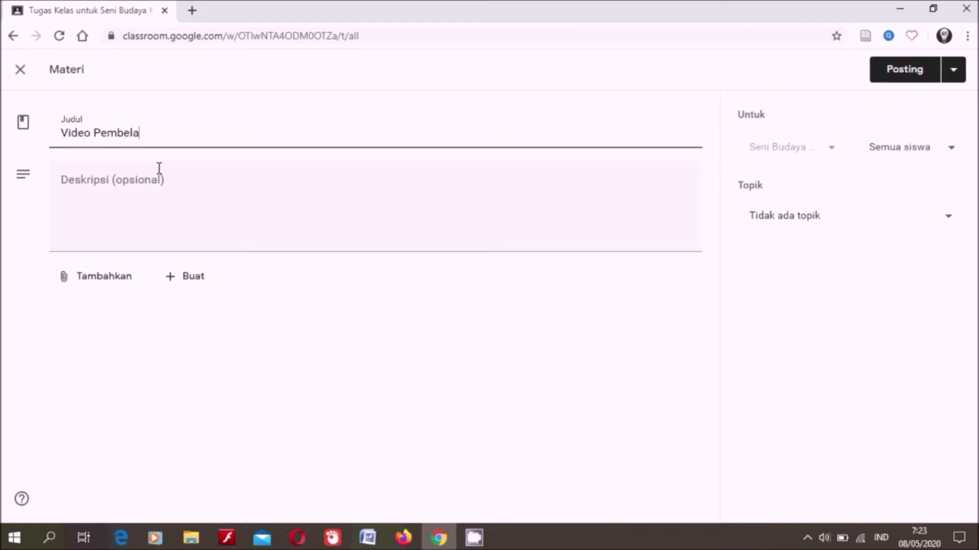
pyautogui.write('jaran ')
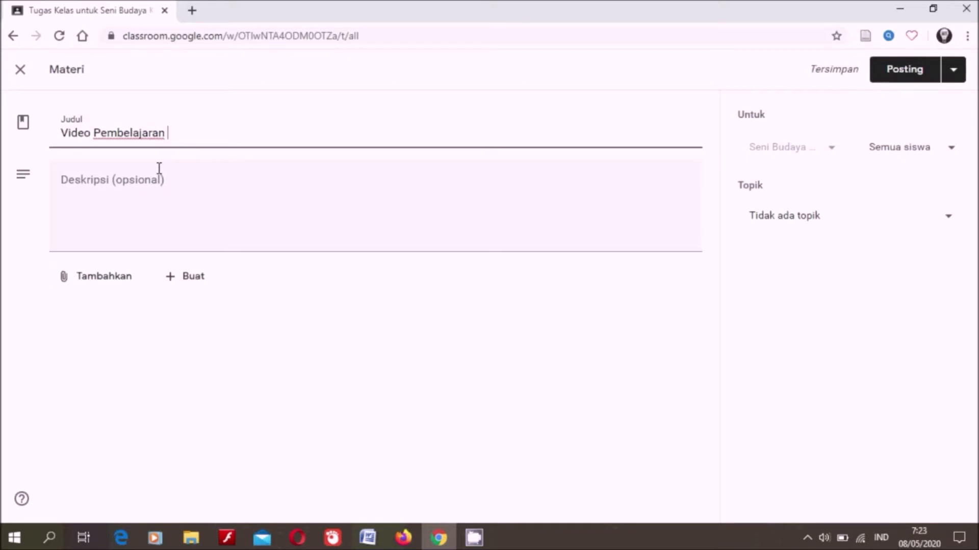
pyautogui.write('Menggam')
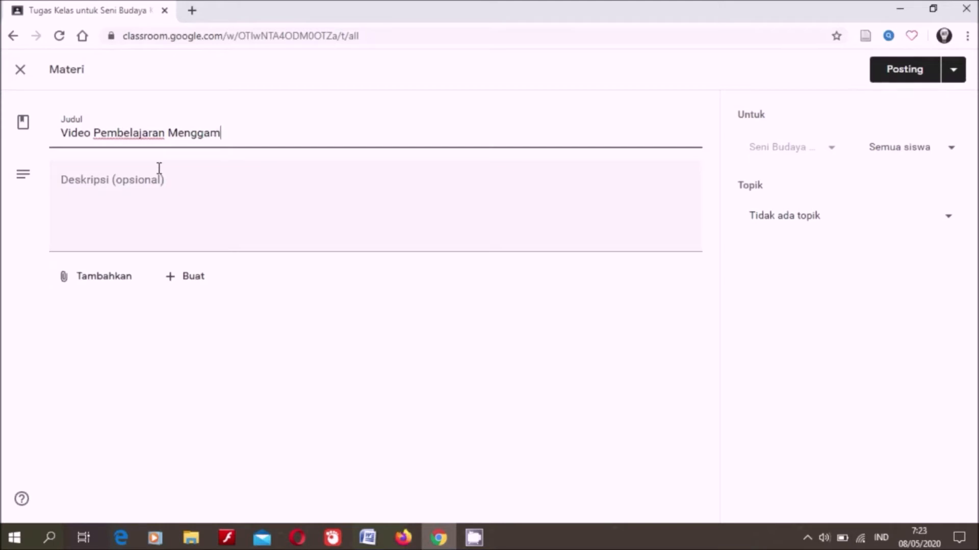
pyautogui.write('bar Komik')
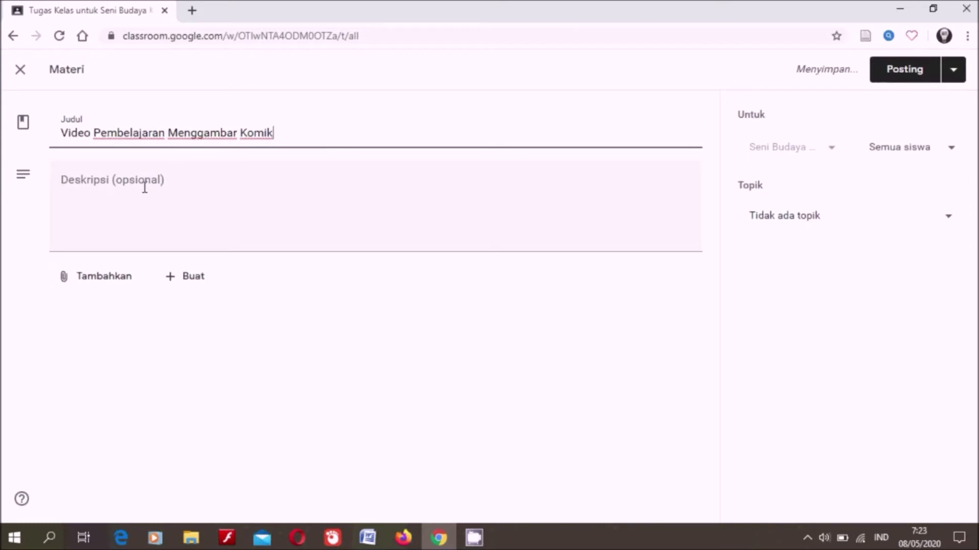
# Enter the first sentence of the post's description: "Video pembelajaran menggambar komik berisi materi konsep menggambar komik."
pyautogui.write('V')
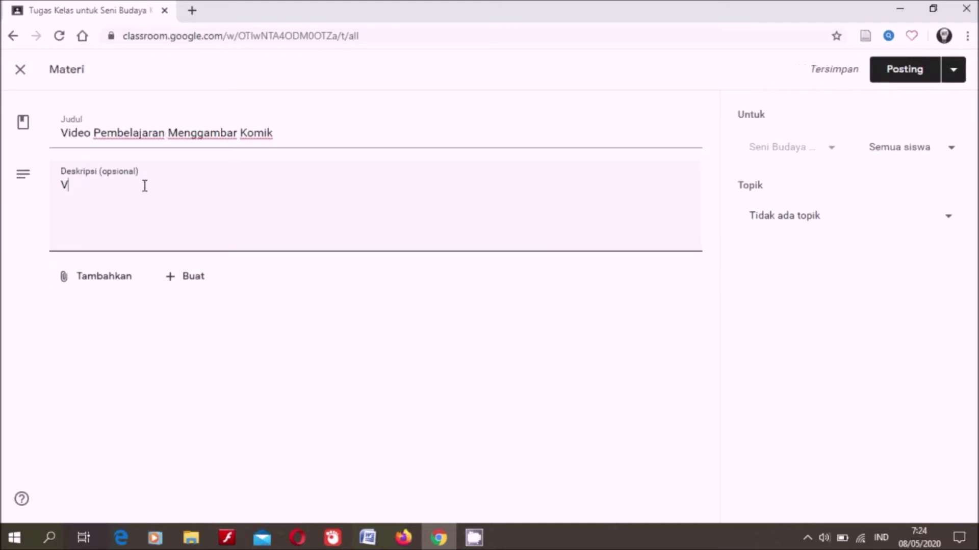
pyautogui.write('ide')
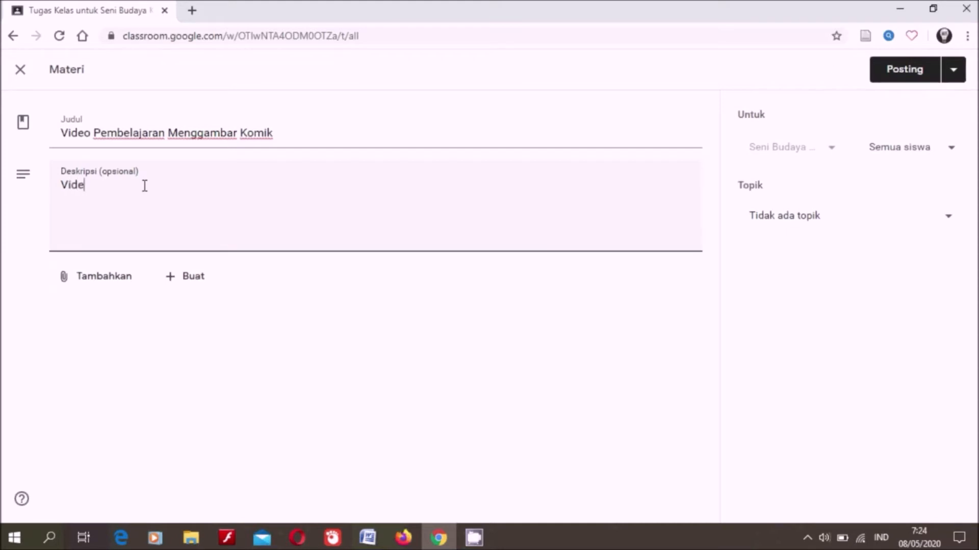
pyautogui.write('o pembelajaranmengga')
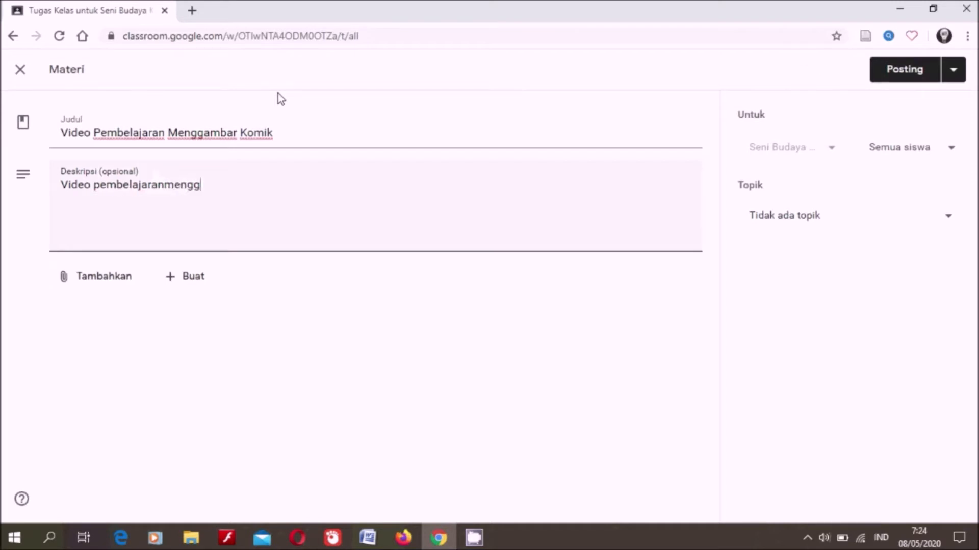
pyautogui.press('BackSpace')
pyautogui.press('BackSpace')
pyautogui.press('BackSpace')
pyautogui.press('BackSpace')
pyautogui.press('BackSpace')
pyautogui.press('BackSpace')
pyautogui.press('BackSpace')
pyautogui.write('n')
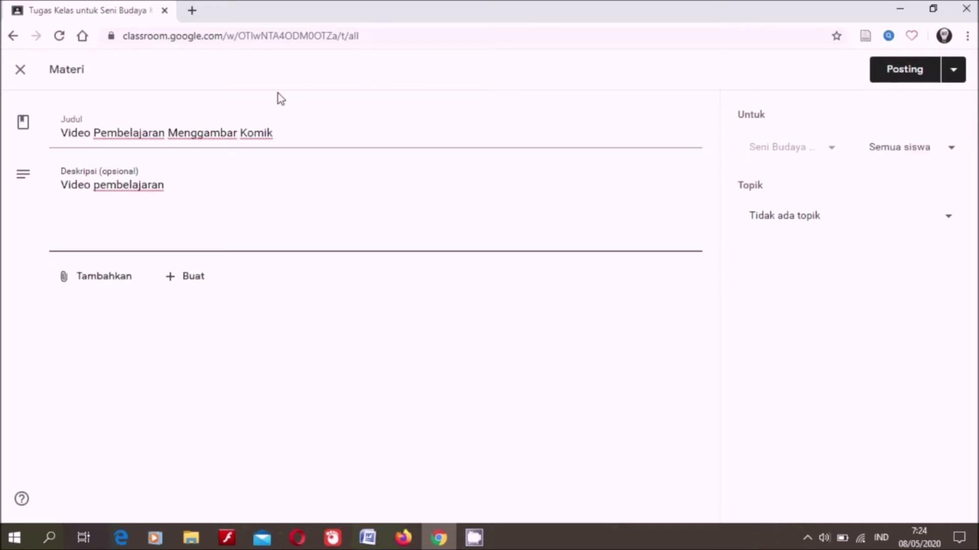
pyautogui.write(' menggambar kom')
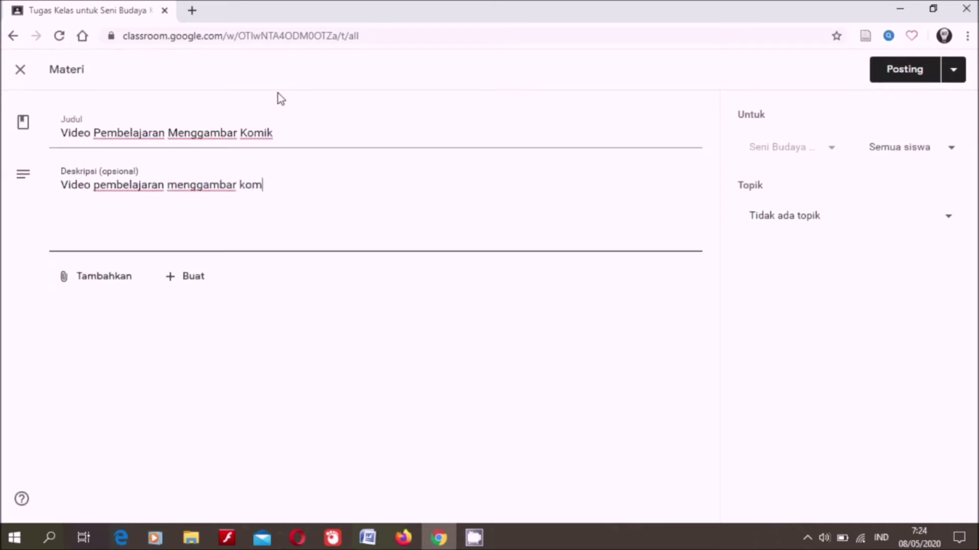
pyautogui.write('ik')
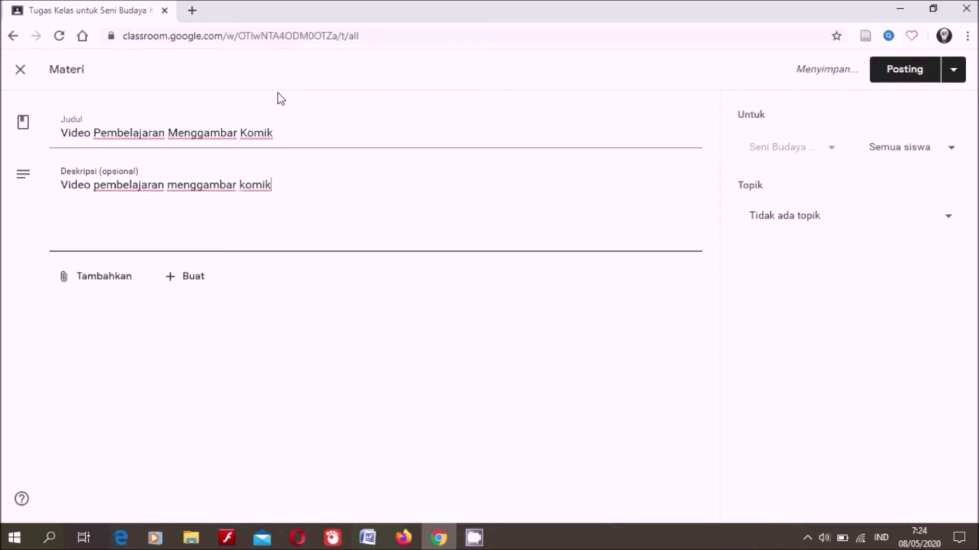
pyautogui.write(' berisi')
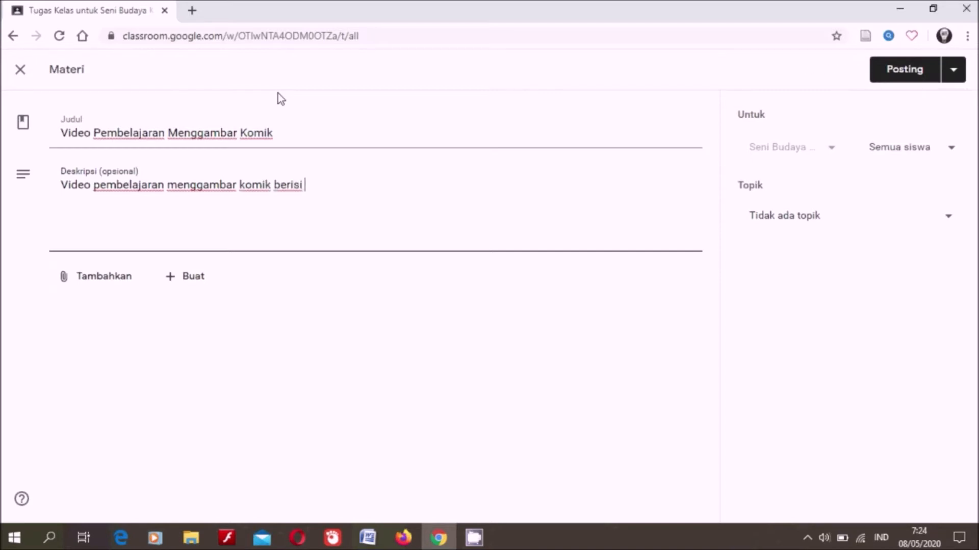
pyautogui.write(' materi')
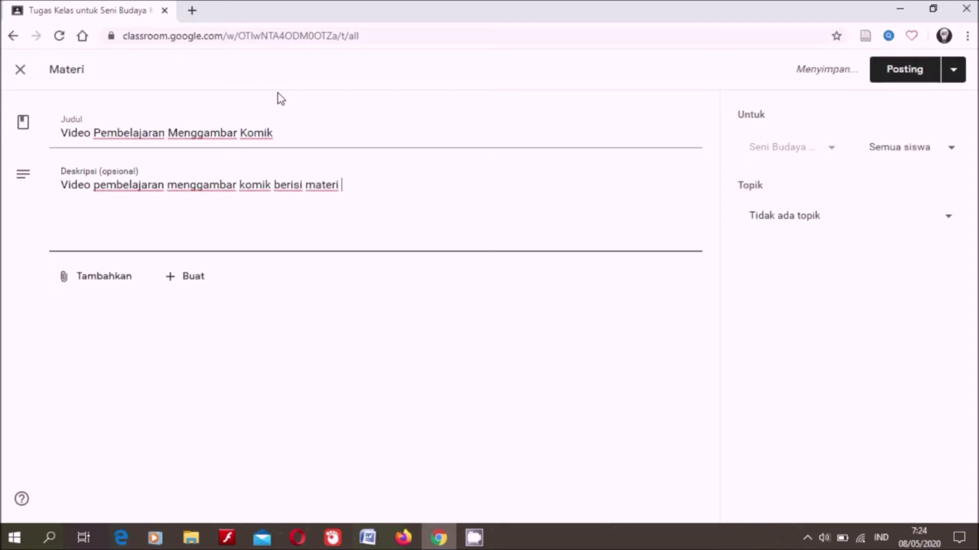
pyautogui.write(' konse')
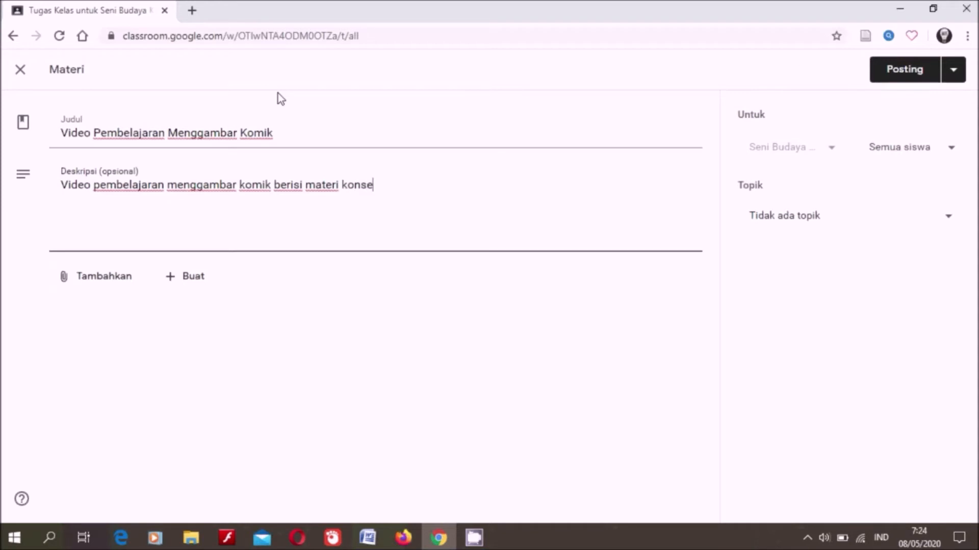
pyautogui.write('p menggambar k')
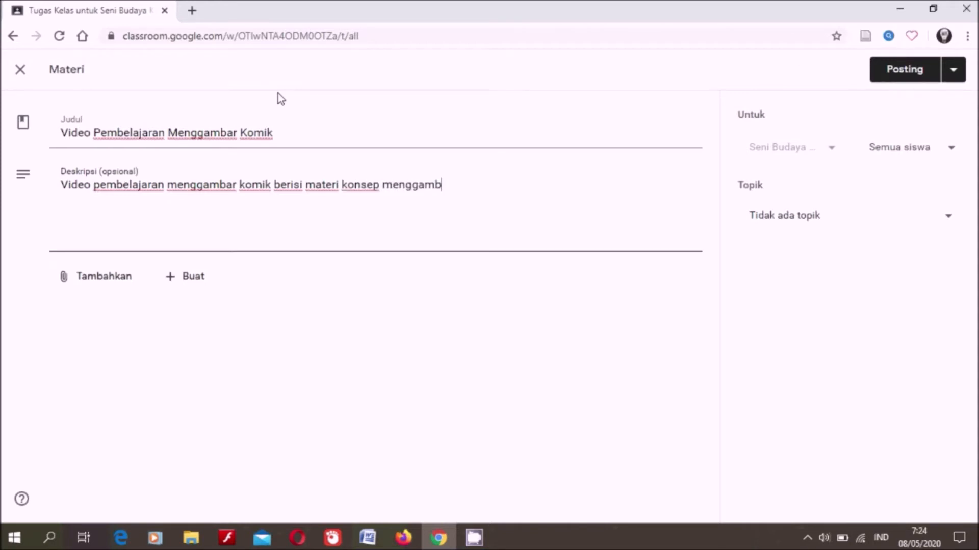
pyautogui.write('omik.')
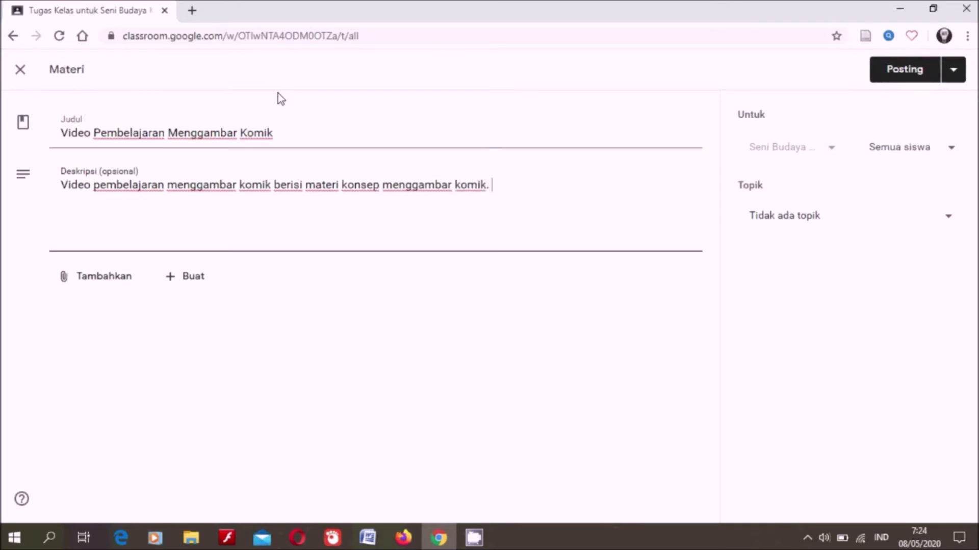
# Add the description's second sentence: "Pada materi ini, peserta didik menonton video menggambar komik, sekaligus mempelajari langsung konsep menggambar komik."
pyautogui.write(' Pada materi ini')
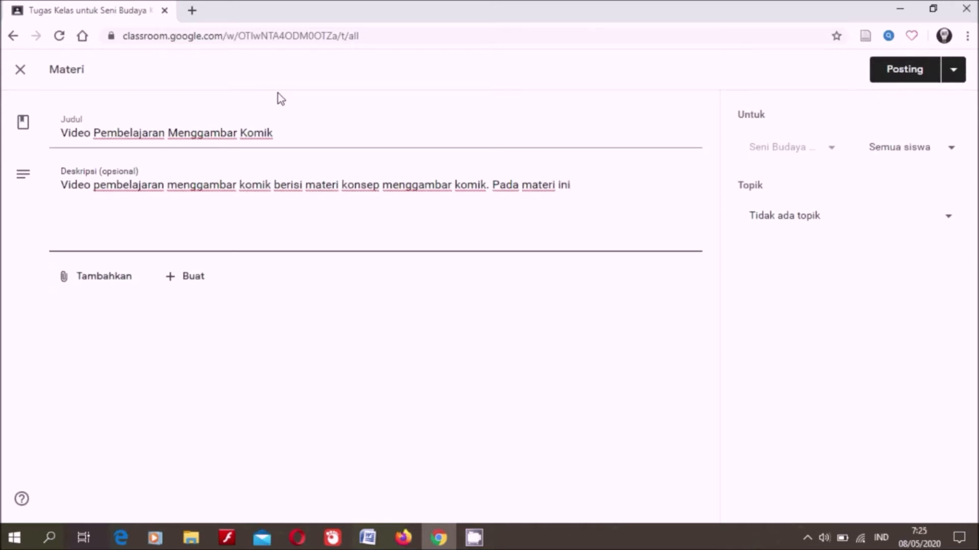
pyautogui.write(', peserta d')
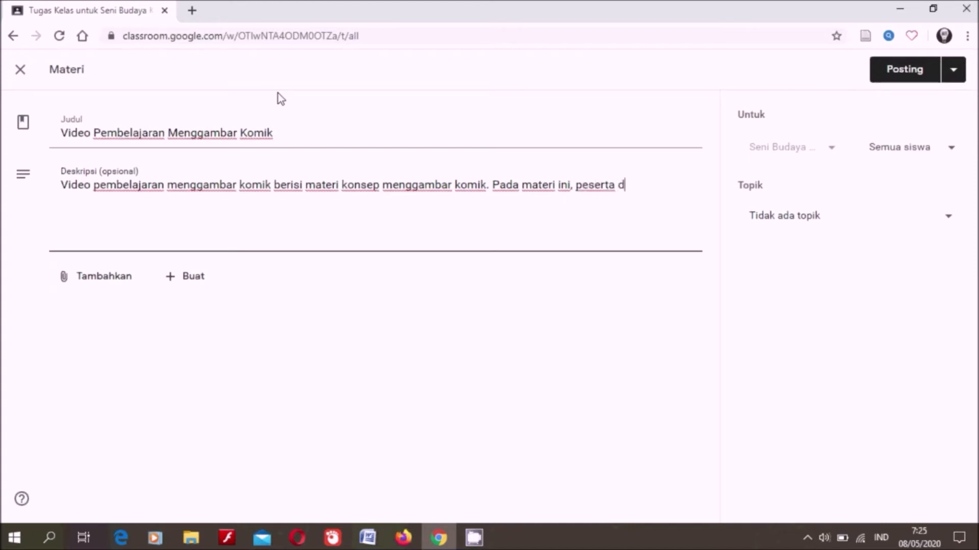
pyautogui.write('idik menonton ')
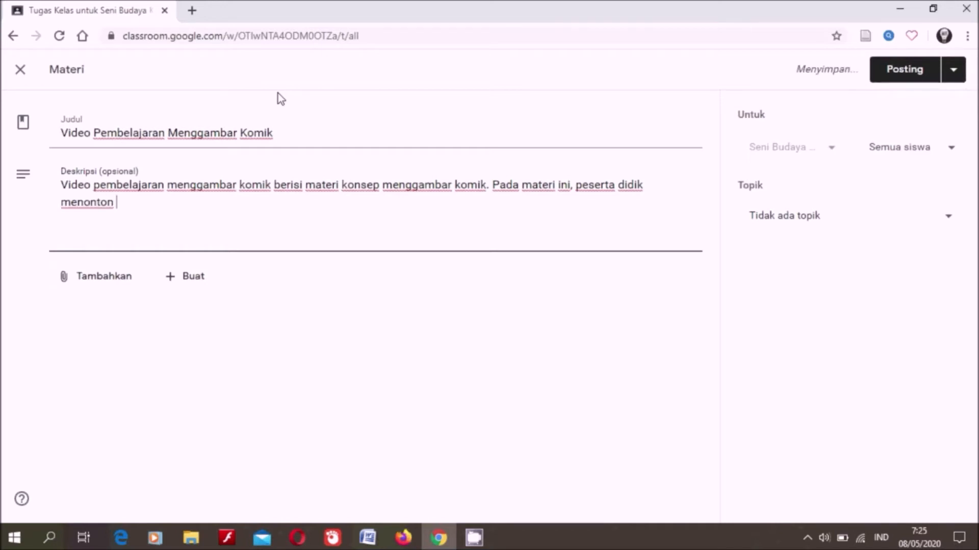
pyautogui.write('vid')
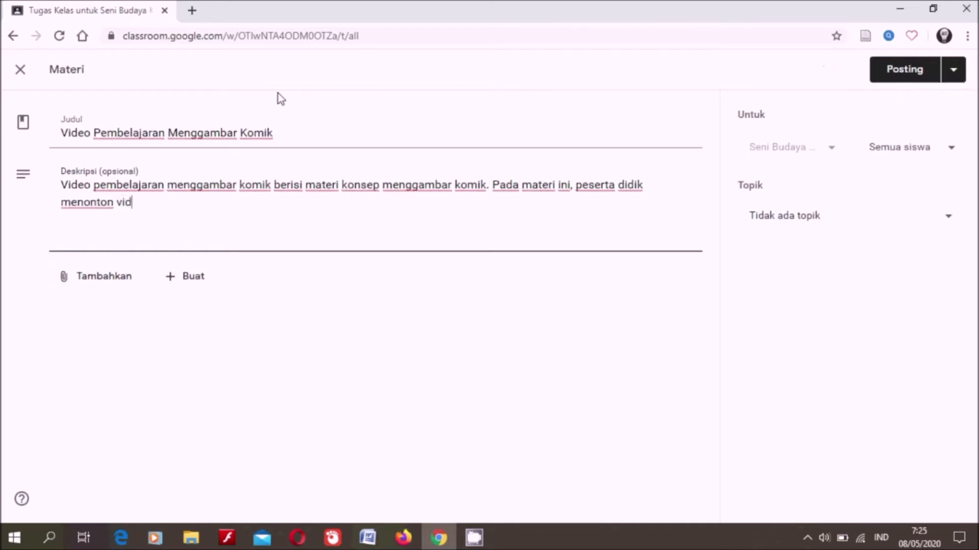
pyautogui.write('eo menggamba')
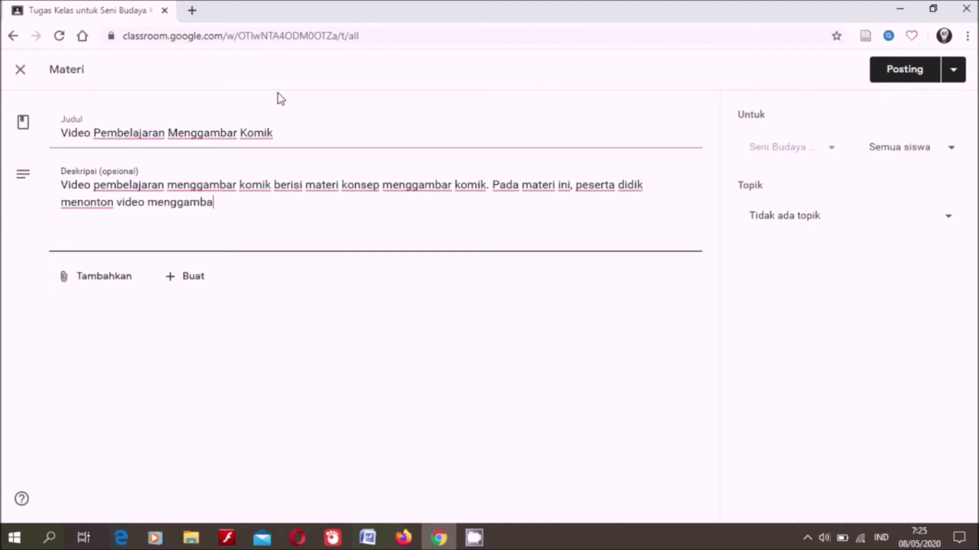
pyautogui.write('r komik, sekal')
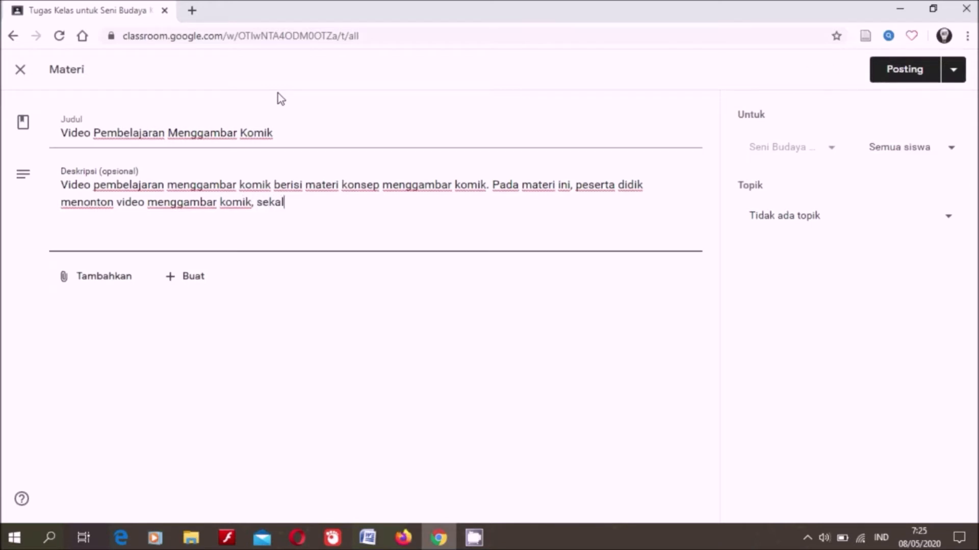
pyautogui.write('igus ')
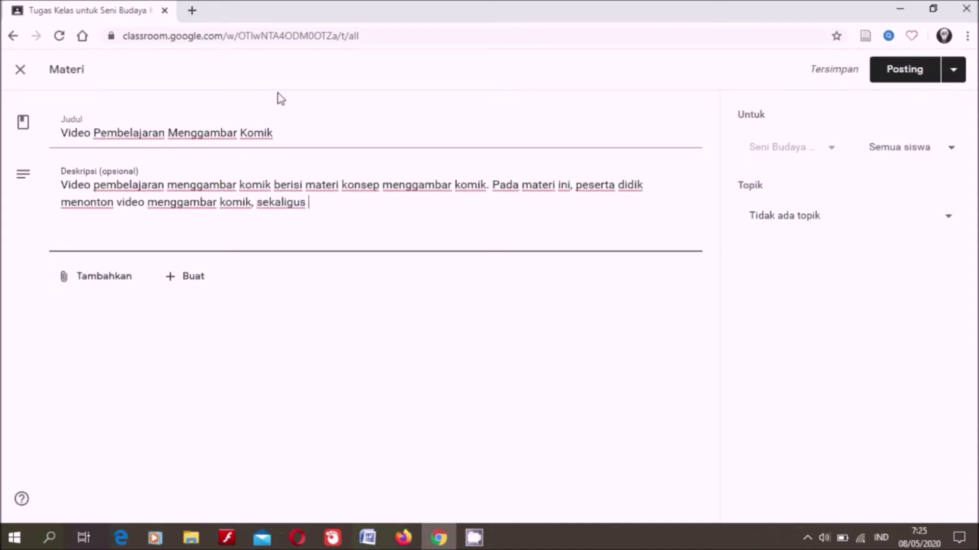
pyautogui.write('mempel')
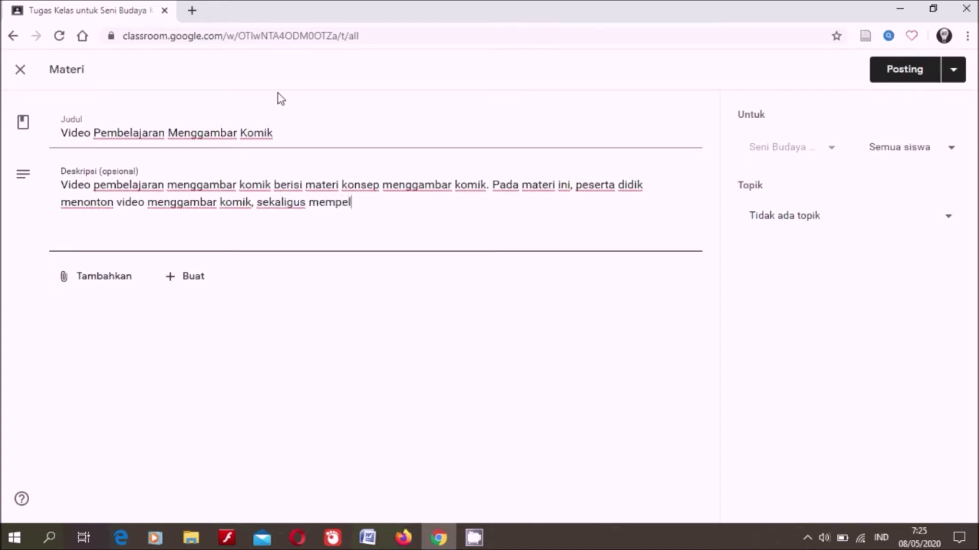
pyautogui.write('ajari langs')
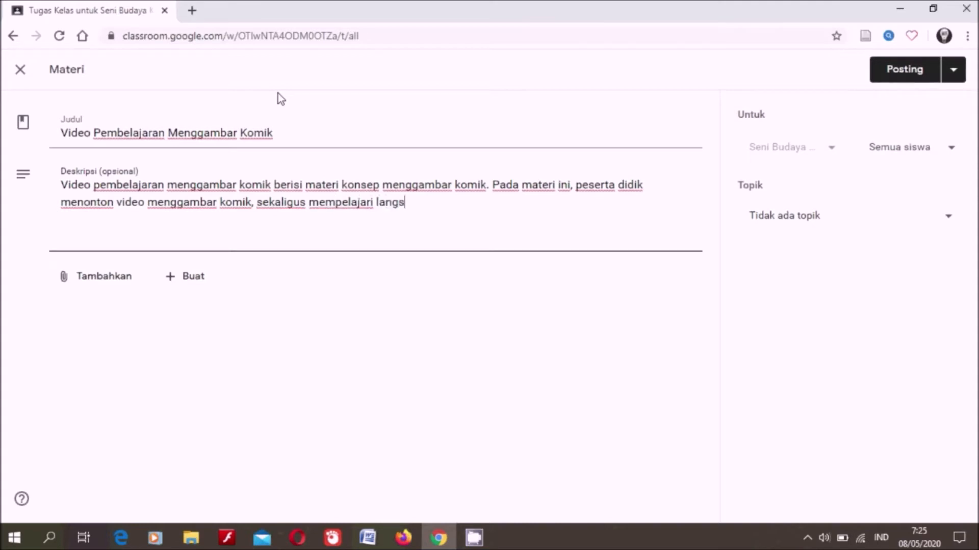
pyautogui.write('ung konsep ')
pyautogui.write('mengg')
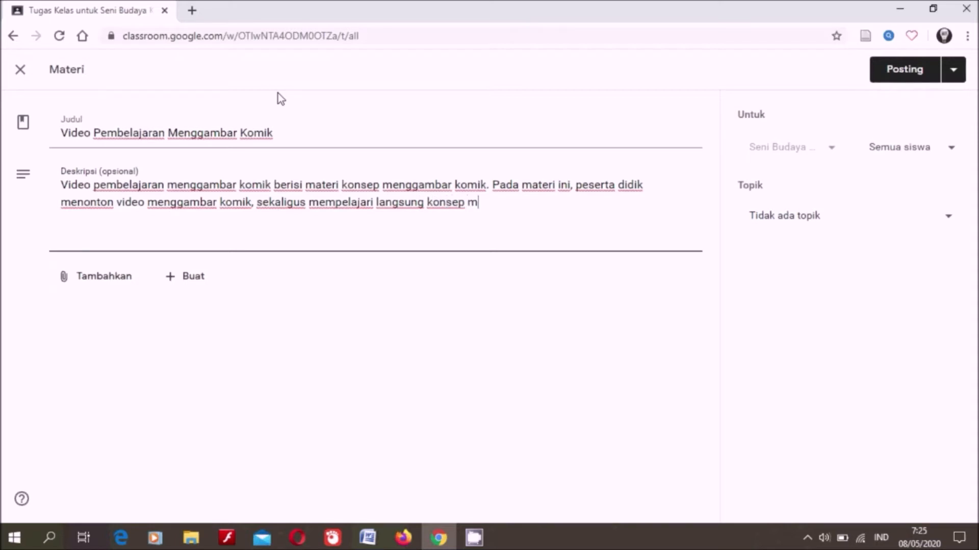
pyautogui.write('ambar komik.')
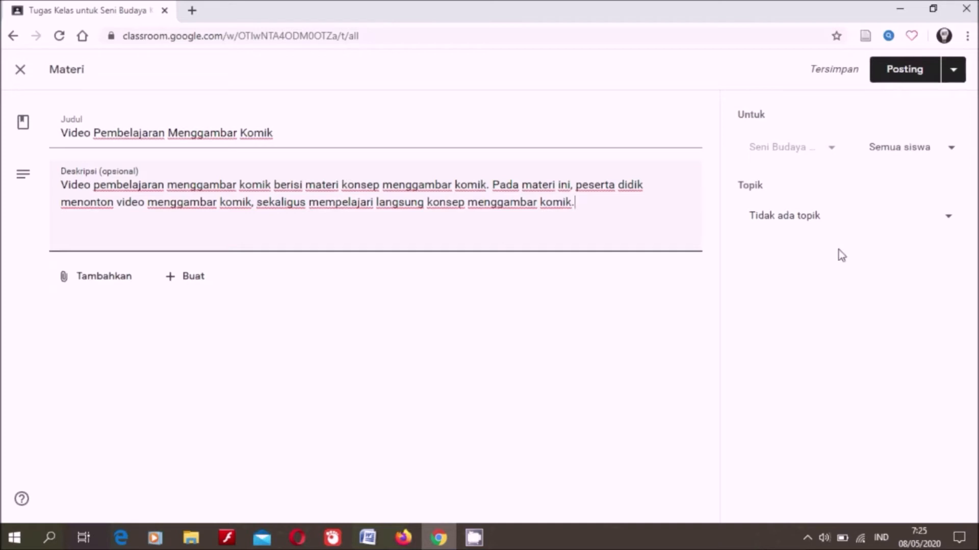
# Assign the post to the topic Video Pembelajaran and search YouTube for "komik sibuk 01" as an attachment
pyautogui.click(949, 219)
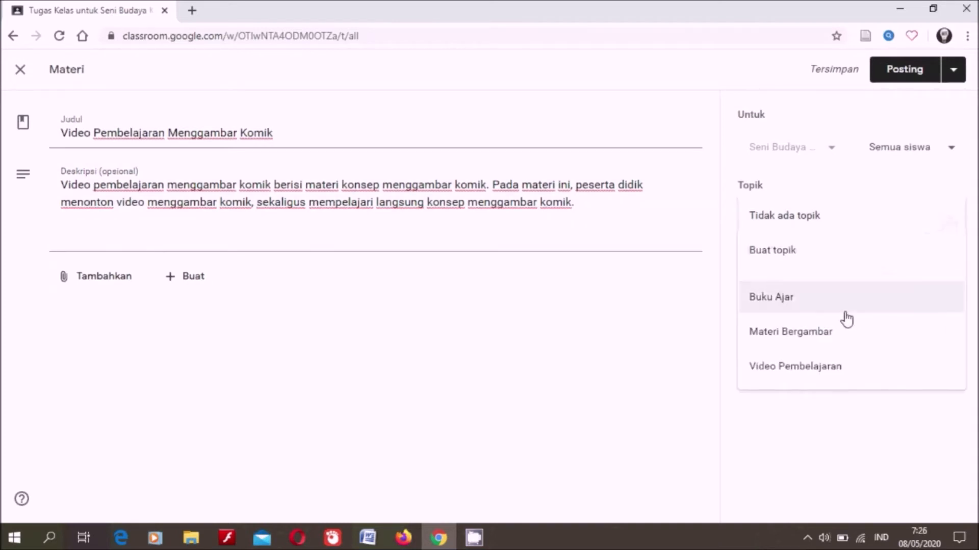
pyautogui.click(815, 377)
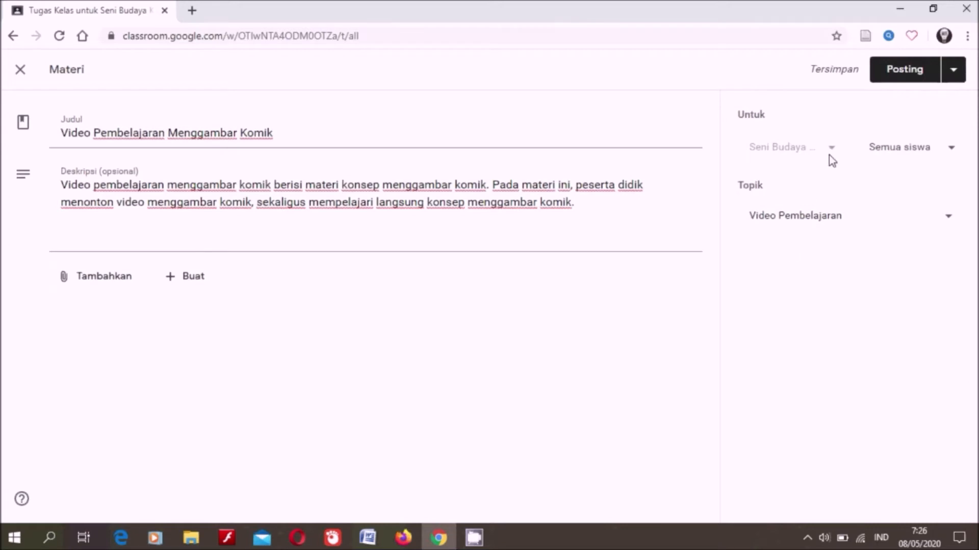
pyautogui.click(102, 281)
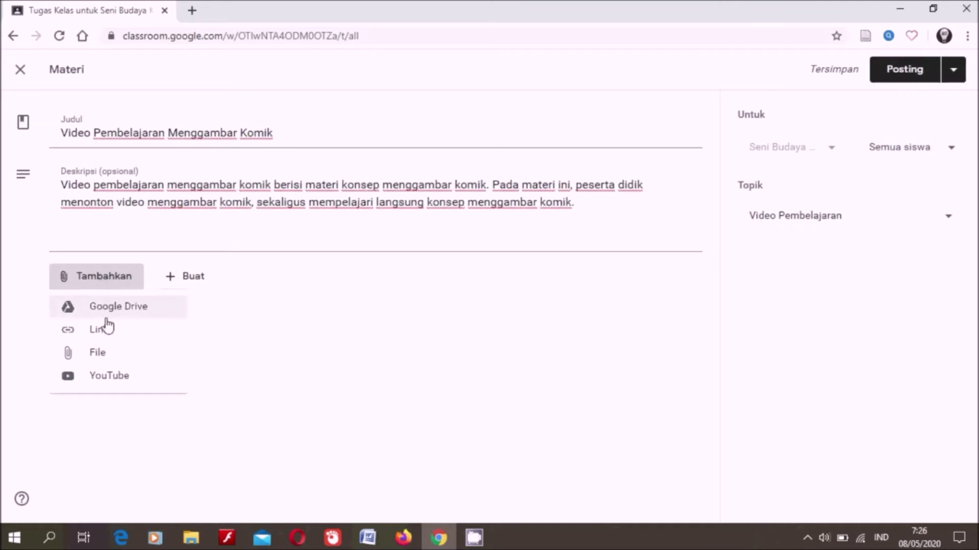
pyautogui.click(104, 380)
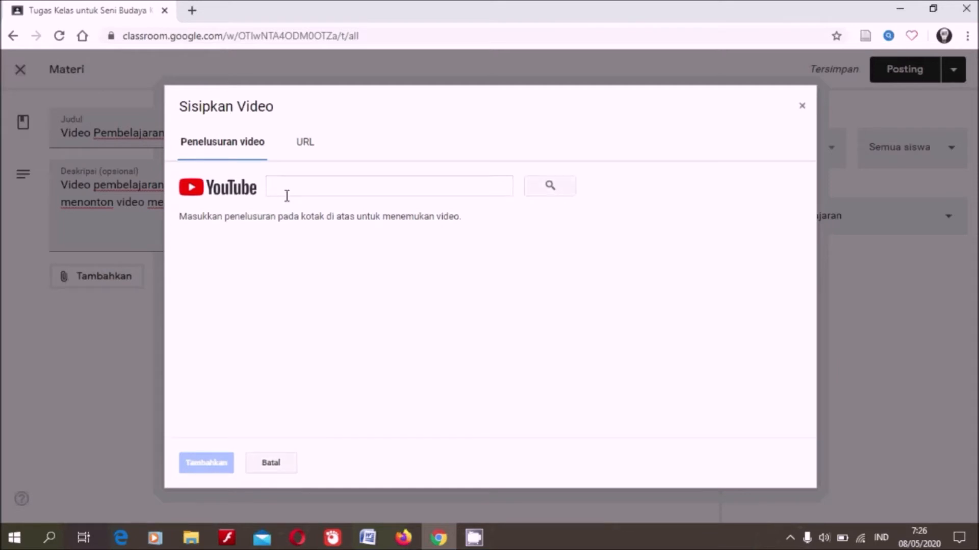
pyautogui.click(291, 191)
pyautogui.write('k')
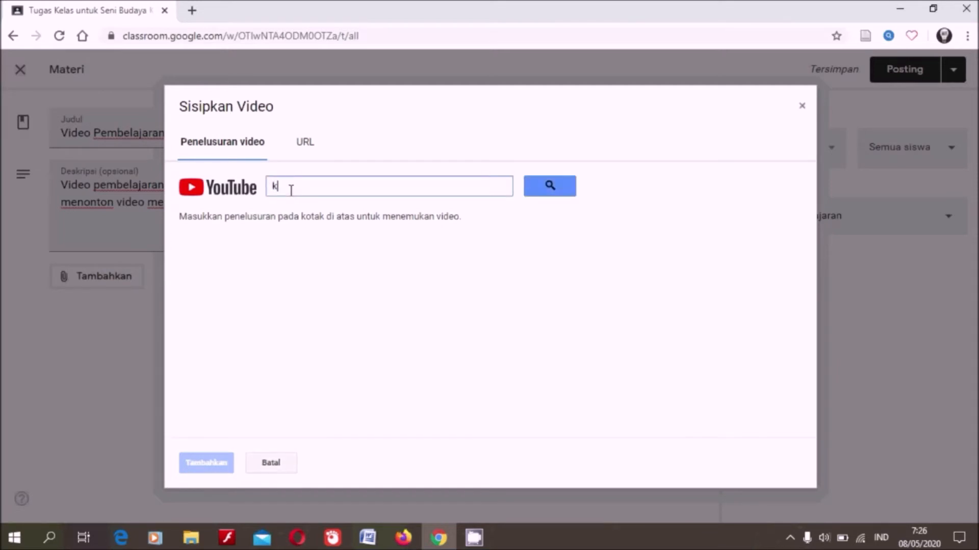
pyautogui.write('omik sibuk 01')
pyautogui.click(549, 188)
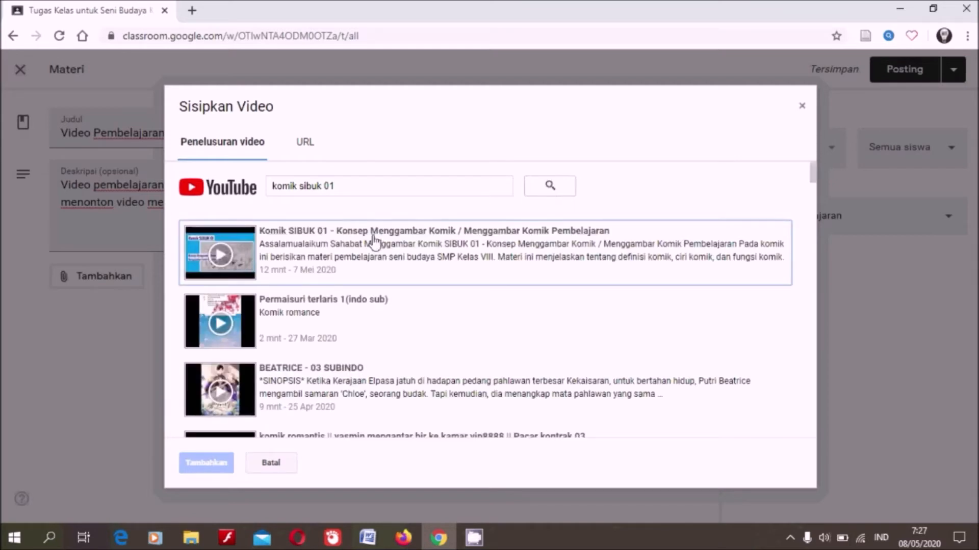
# Attach the video "Komik SIBUK 01 - Konsep Menggambar Komik / Menggambar Komik Pembelajaran" and publish the material post
pyautogui.click(305, 250)
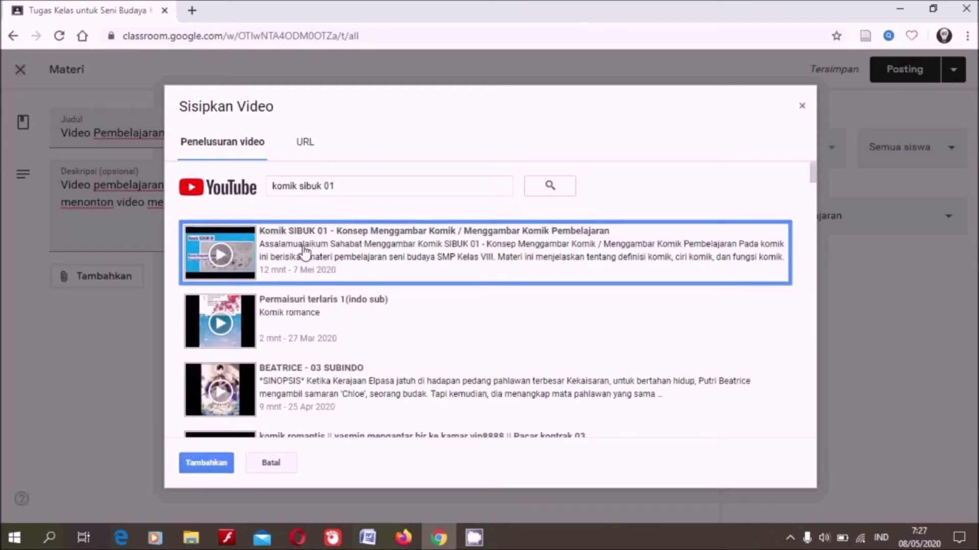
pyautogui.click(200, 465)
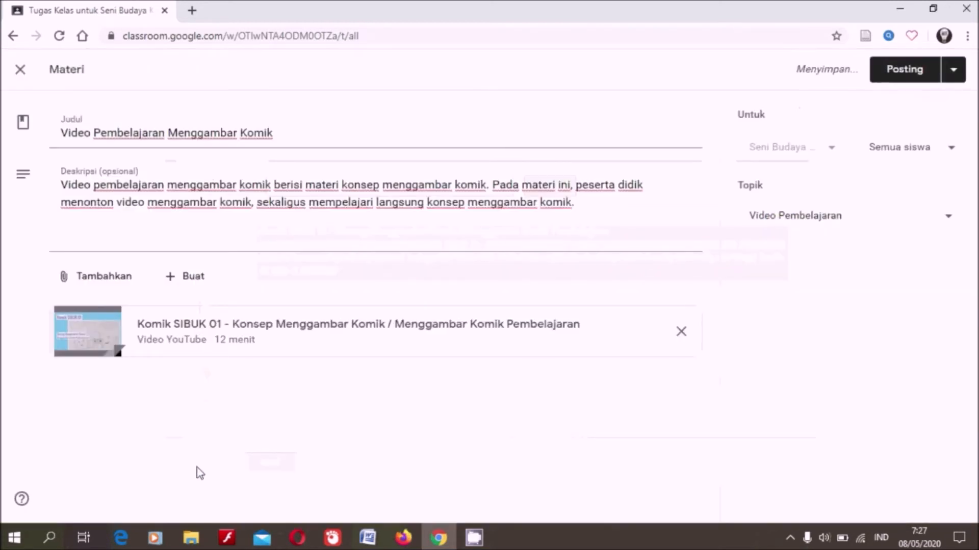
pyautogui.click(904, 73)
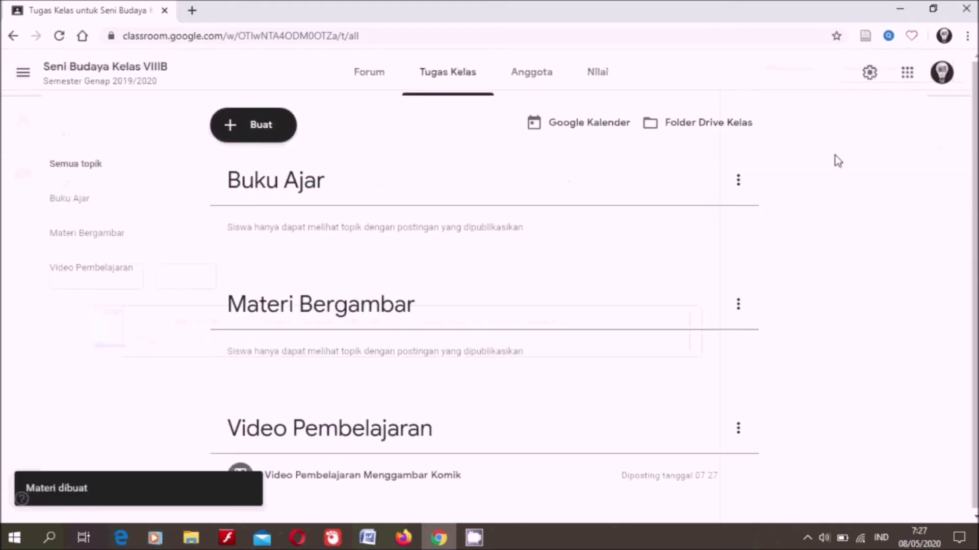
# Start another Materi post, dismiss the notice about adding or creating materials, and title the post "Materi Bergambar Menggambar Komik"
pyautogui.scroll(-1, 601, 275)
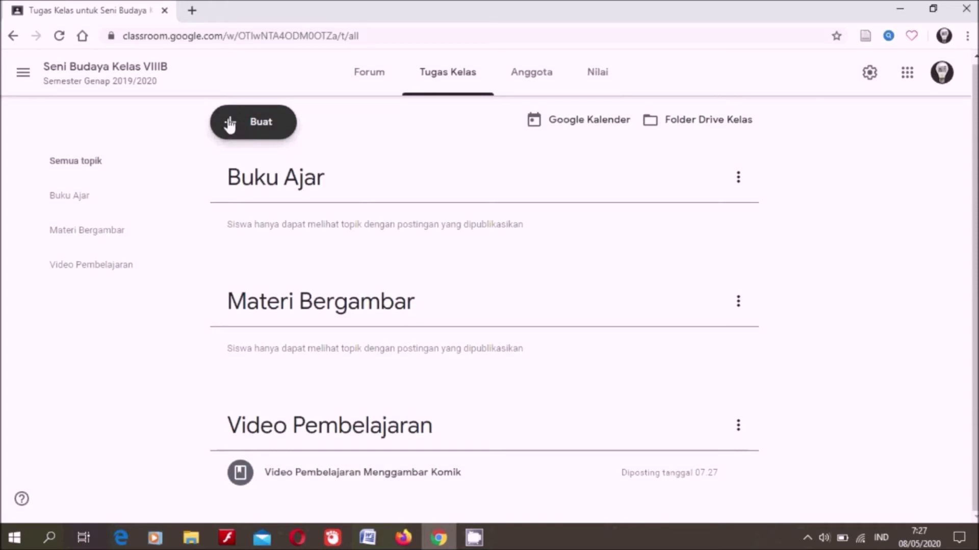
pyautogui.click(230, 125)
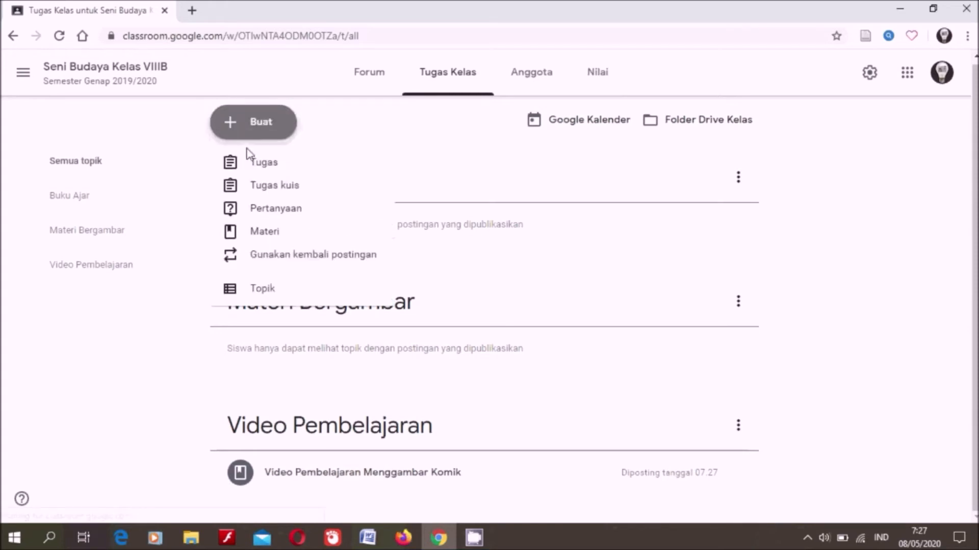
pyautogui.click(269, 232)
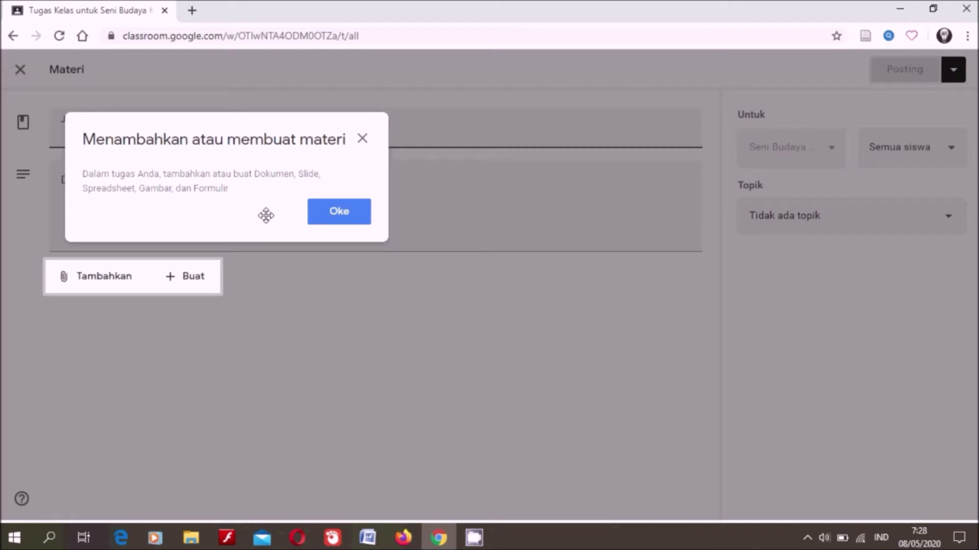
pyautogui.click(331, 219)
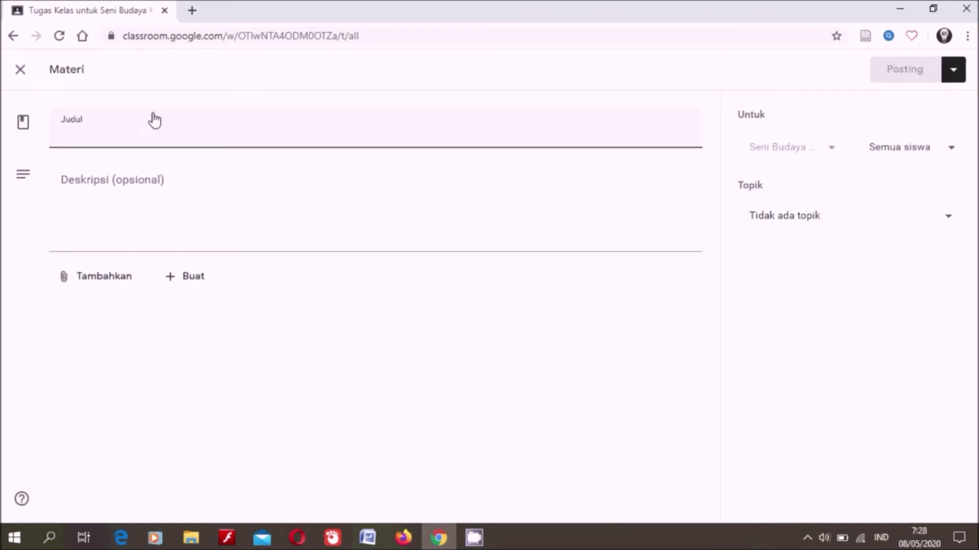
pyautogui.write('Mate')
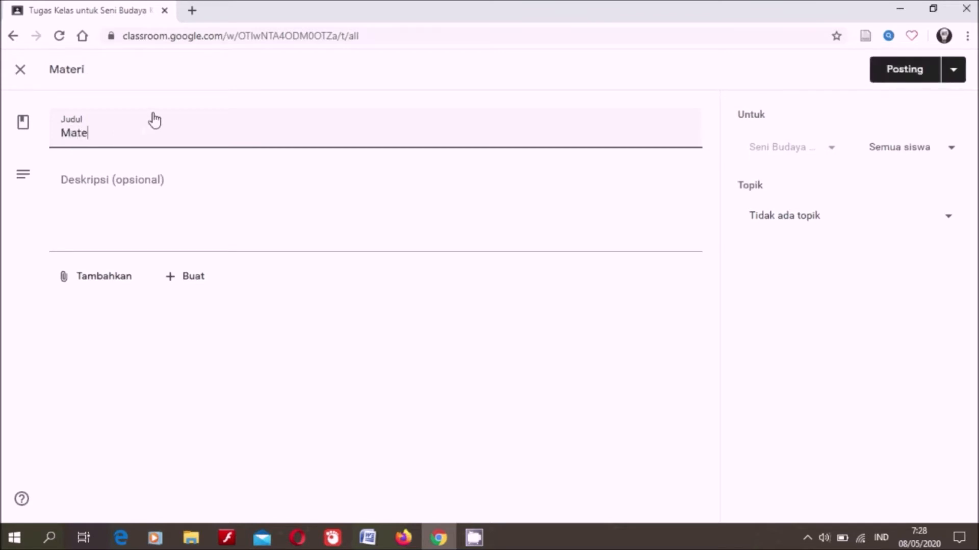
pyautogui.write('ri Bergambar')
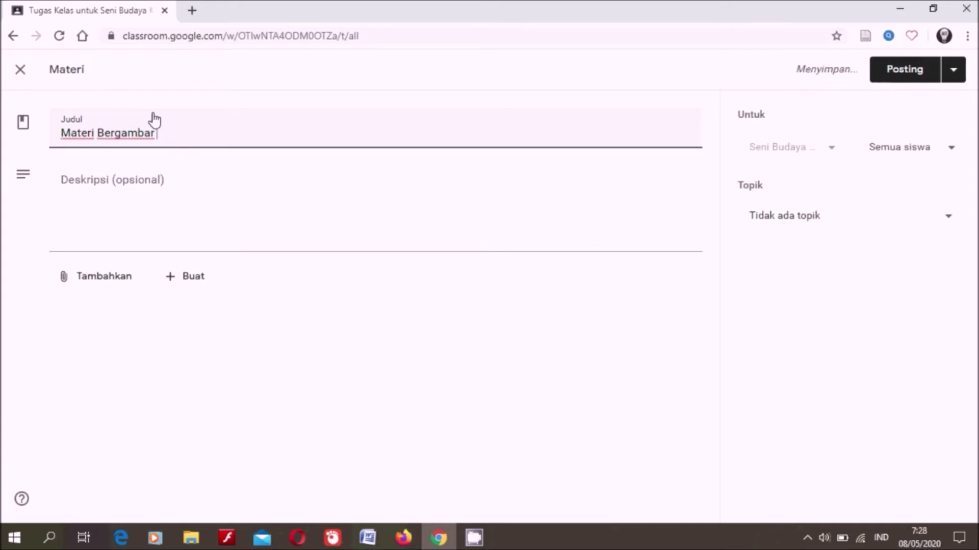
pyautogui.write(' Menggambar')
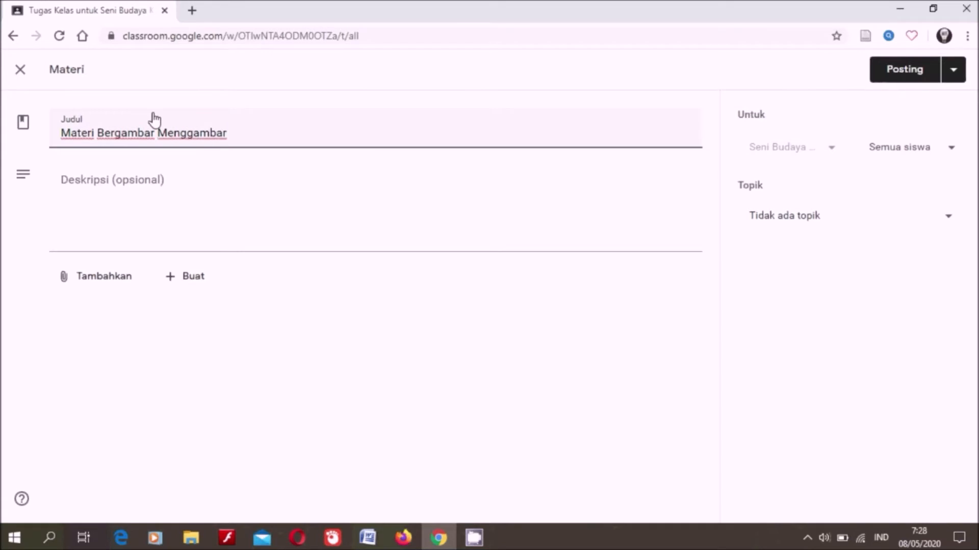
pyautogui.press('BackSpace')
pyautogui.press('BackSpace')
pyautogui.press('BackSpace')
pyautogui.press('BackSpace')
pyautogui.write('bar Komik')
# Write the description's first sentence: "Materi Bergambar Menggambar Komik merupakan materi pembelajaran konsep menggambar komik dalam bentuk gambar komik."
pyautogui.click(145, 195)
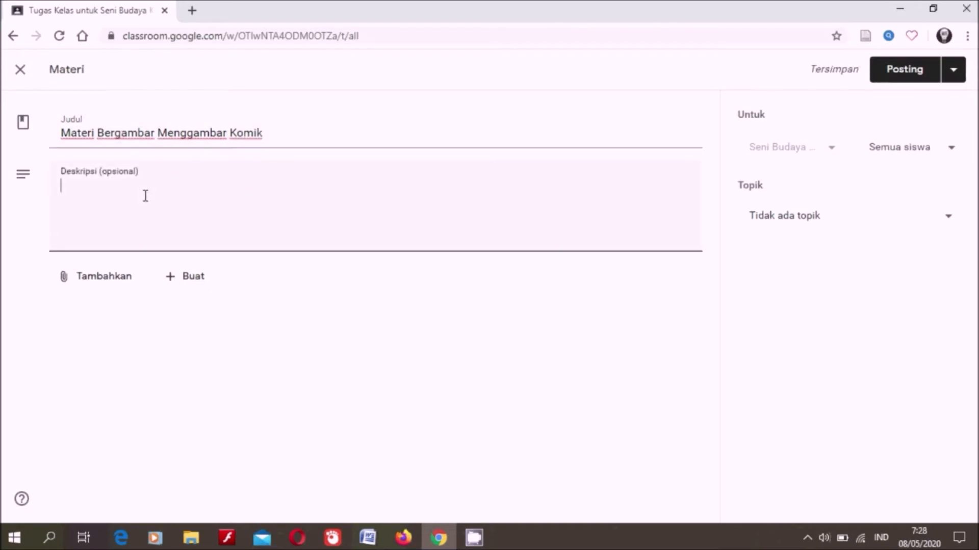
pyautogui.write('Materi ')
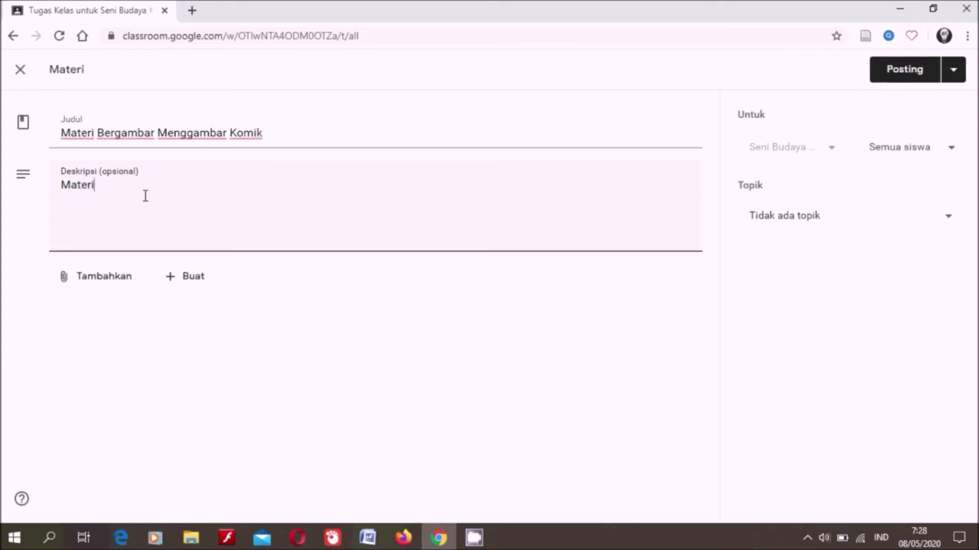
pyautogui.write('Bergambar ')
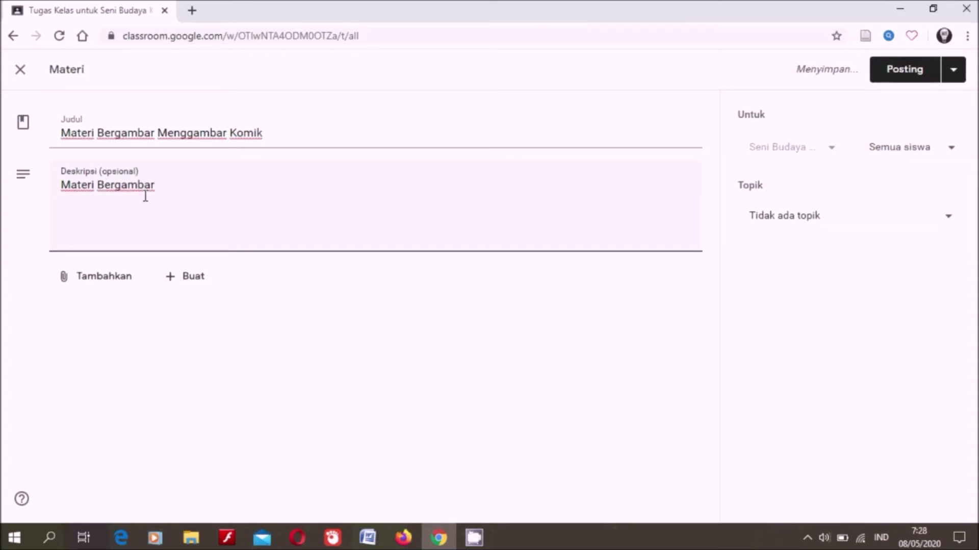
pyautogui.write('Mengga')
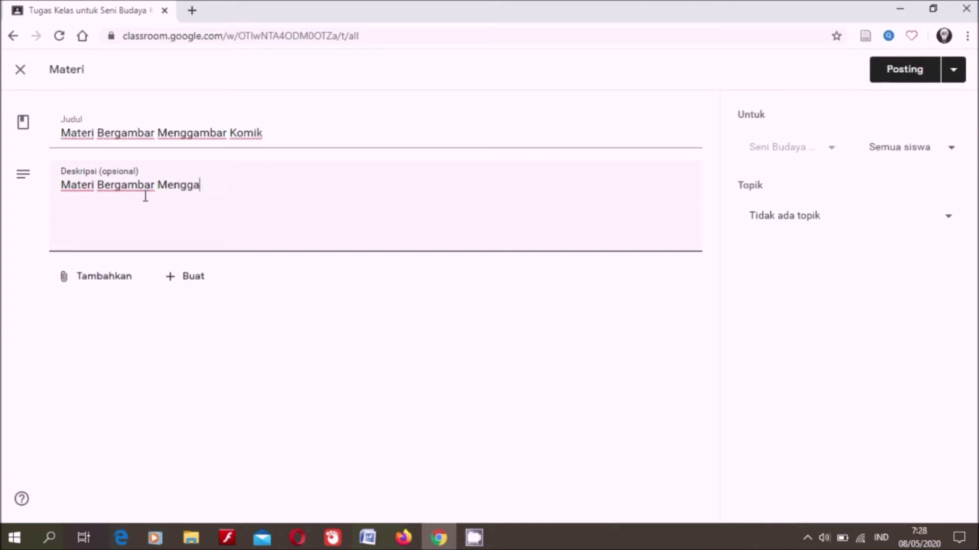
pyautogui.write('mbar Komik,')
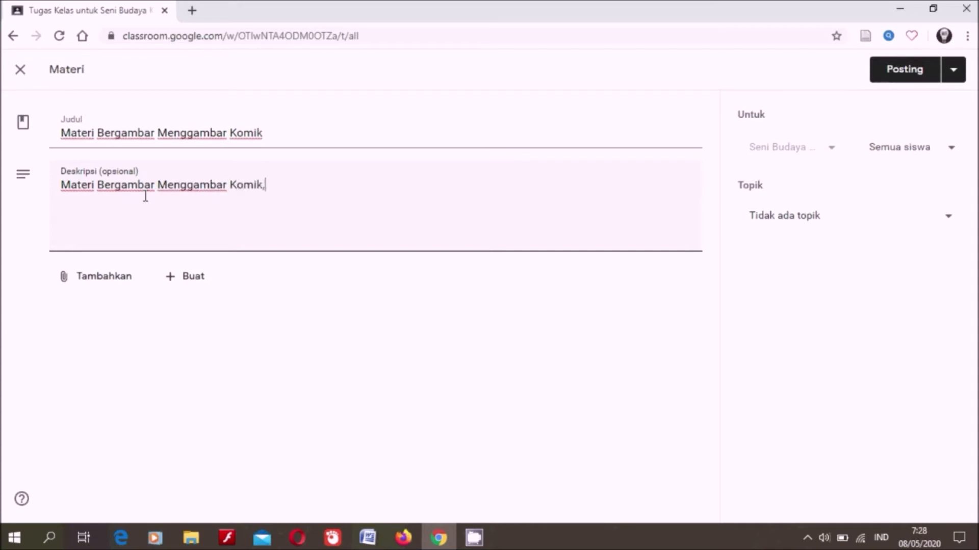
pyautogui.press('BackSpace')
pyautogui.write('merupakan m')
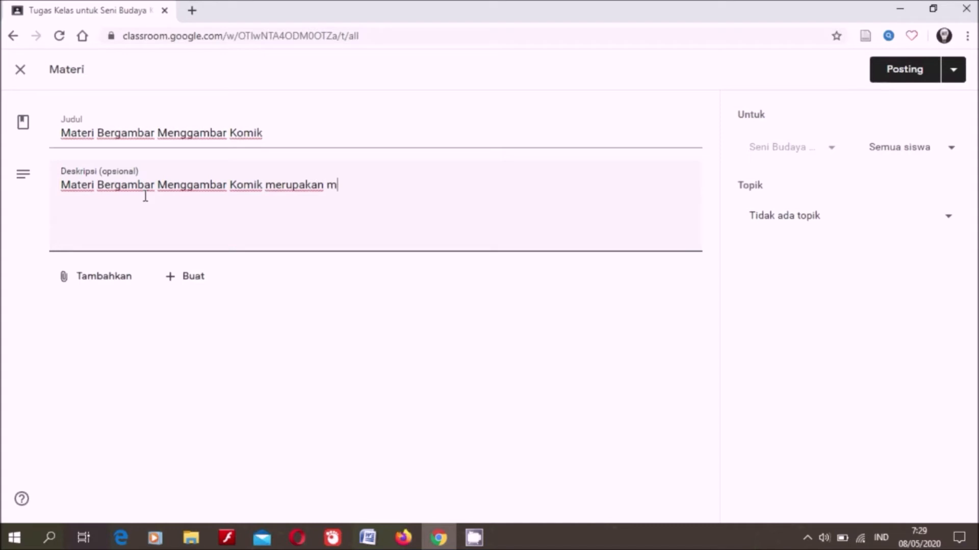
pyautogui.write('ateri pembelaja')
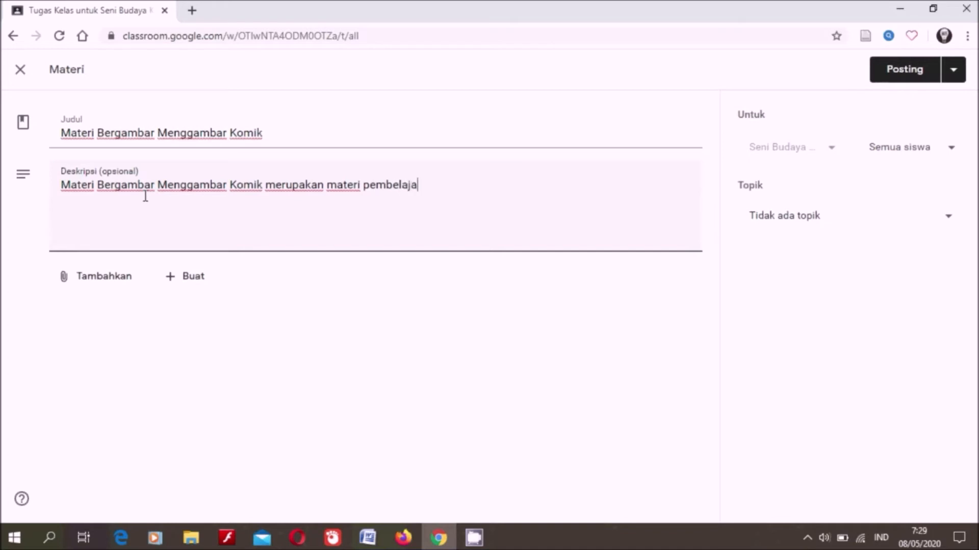
pyautogui.write('ran konsep')
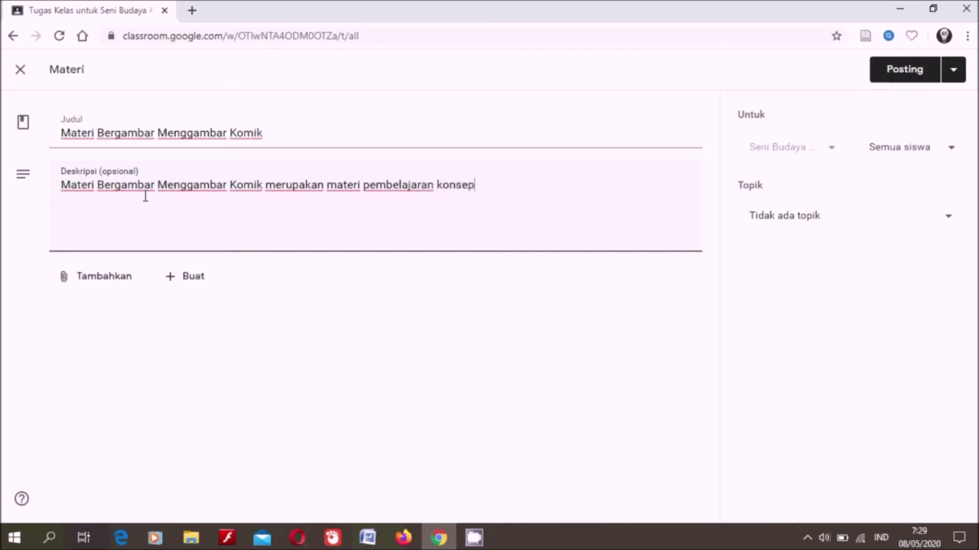
pyautogui.write(' menggambar')
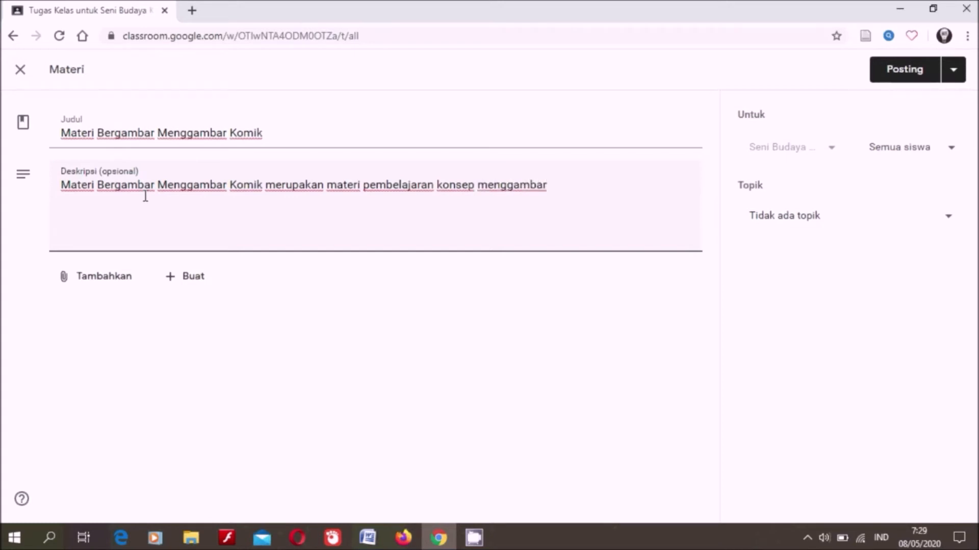
pyautogui.write(' komik dalam bentuk gambar komik')
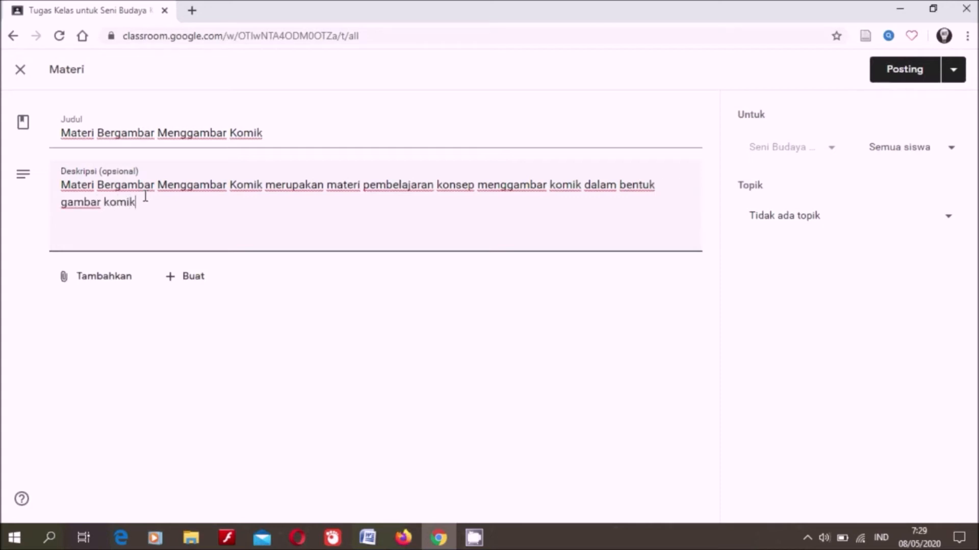
# Add "Jadi, peserta didik membaca materi pelajaran yang disajikan dalam bentuk komik." to the description and assign the post to the topic Materi Bergambar
pyautogui.write('. Jadi, peserta didik mem')
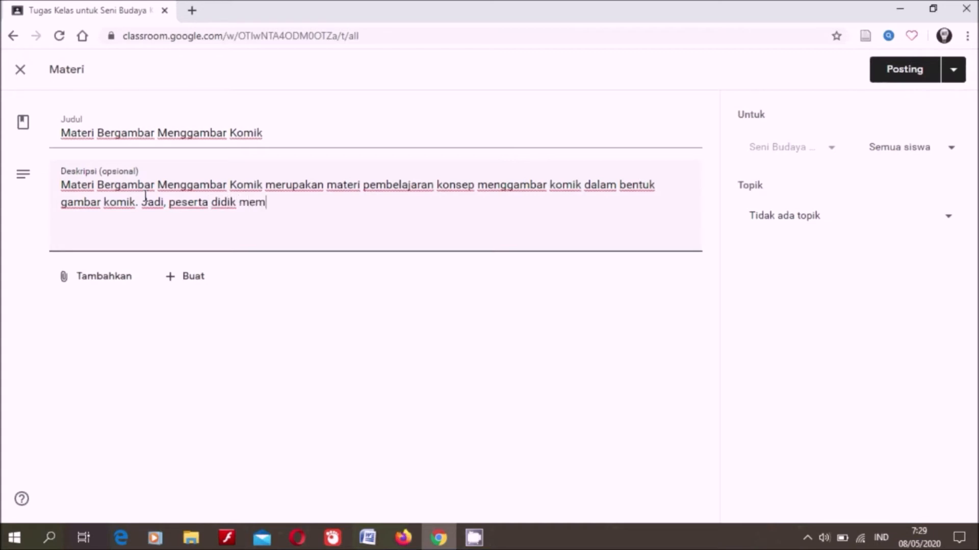
pyautogui.write('baca mater')
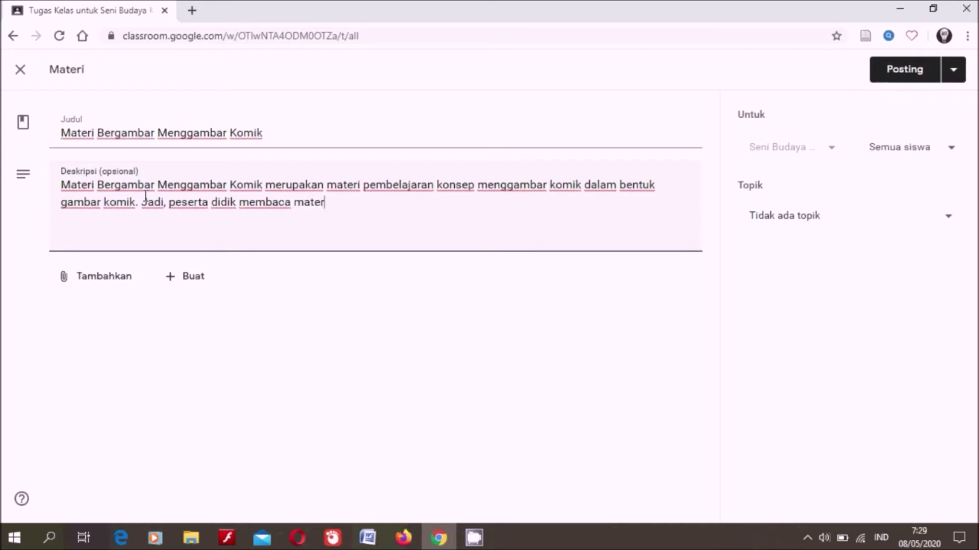
pyautogui.write('i pelajaran ')
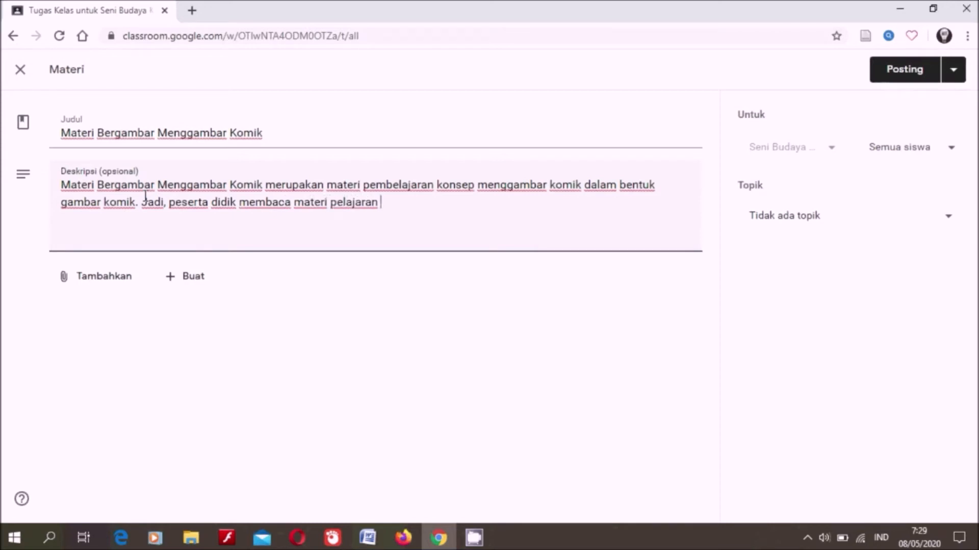
pyautogui.write('yang disajikan d')
pyautogui.write('al')
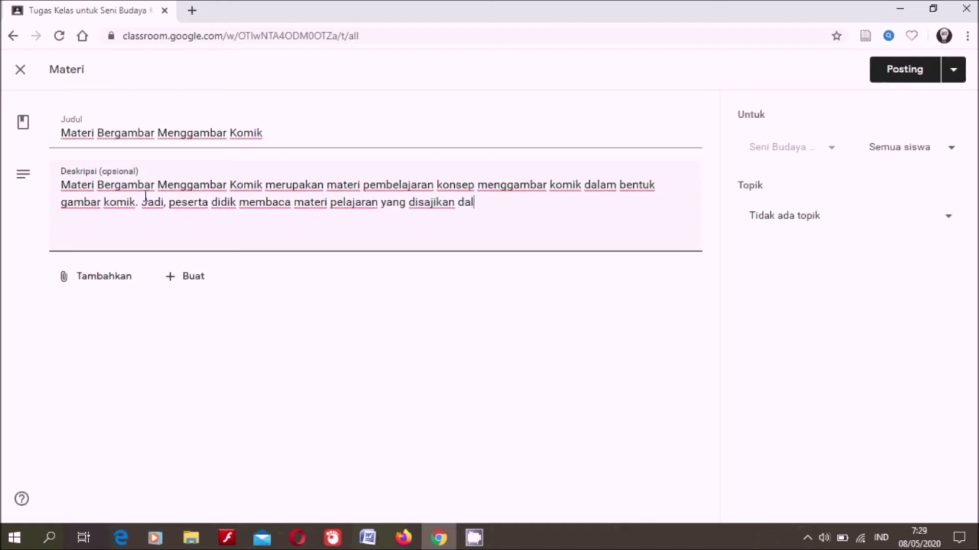
pyautogui.write('am bentuk komik.')
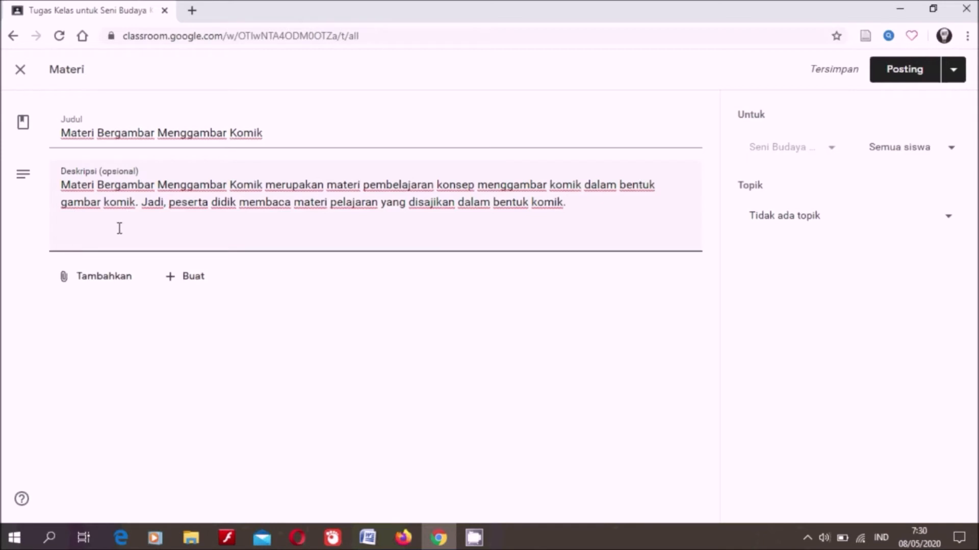
pyautogui.click(947, 223)
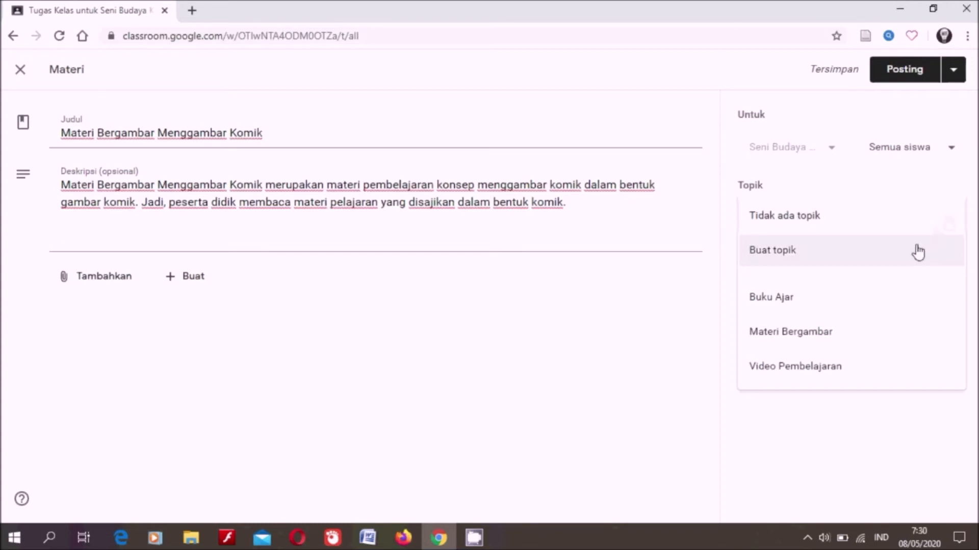
pyautogui.click(802, 333)
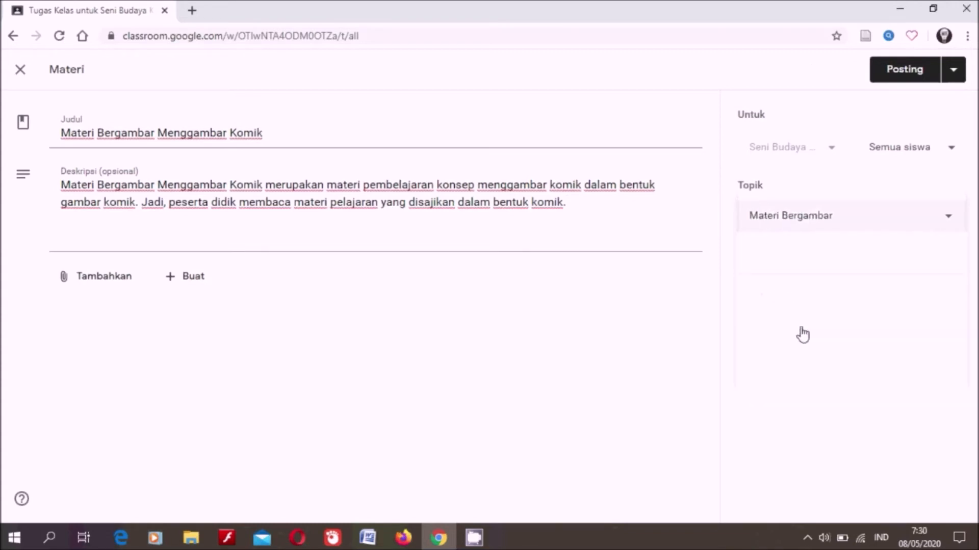
# Upload the image file Komik Sibuk 01 from the computer as an attachment and publish the material post
pyautogui.click(82, 281)
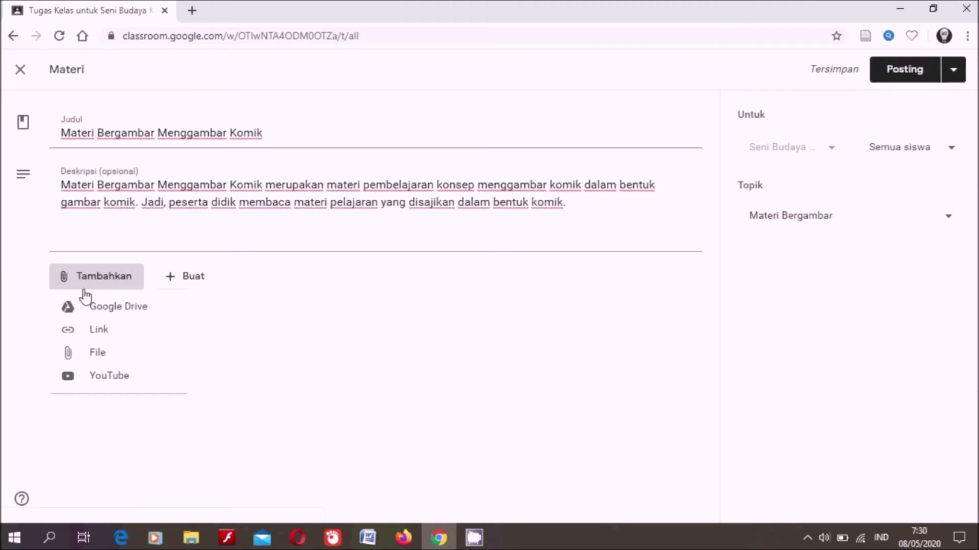
pyautogui.click(97, 354)
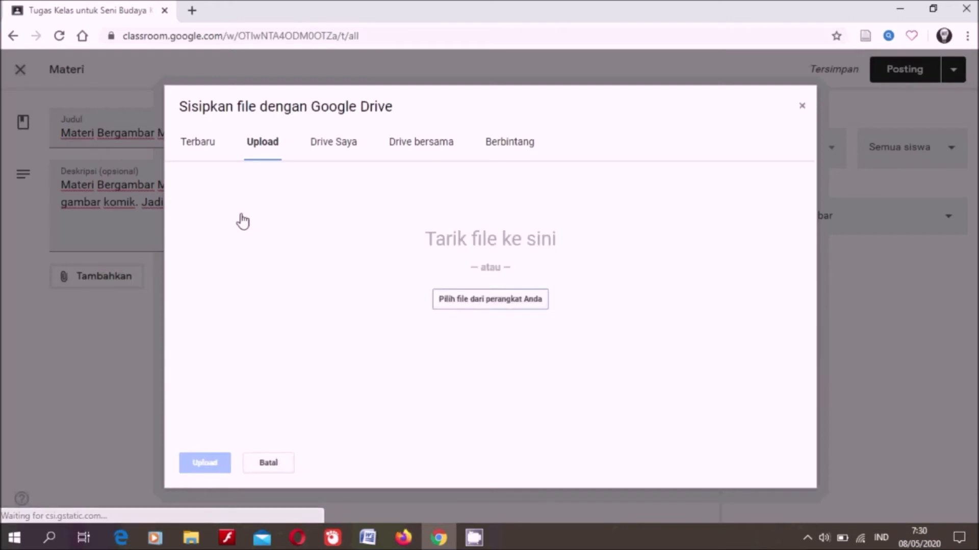
pyautogui.click(474, 301)
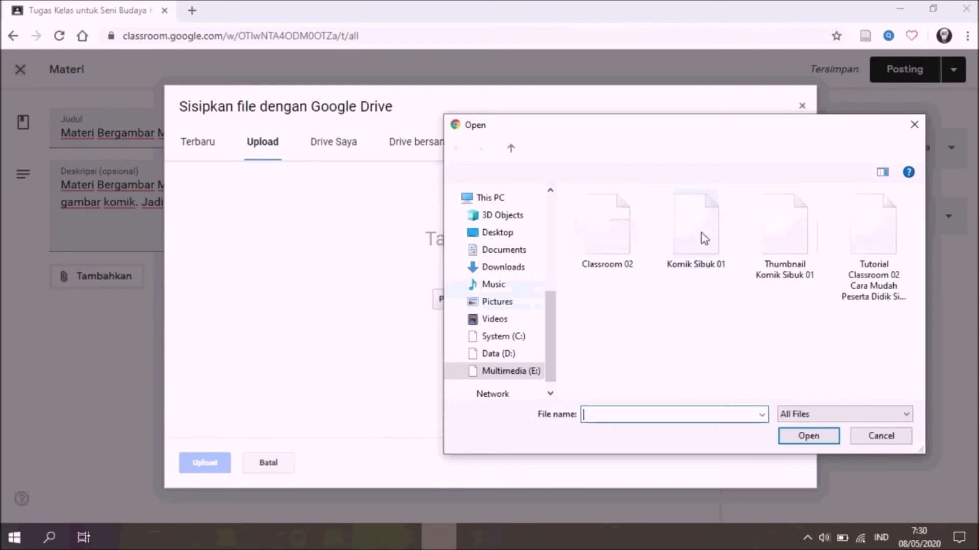
pyautogui.click(696, 223)
pyautogui.click(805, 437)
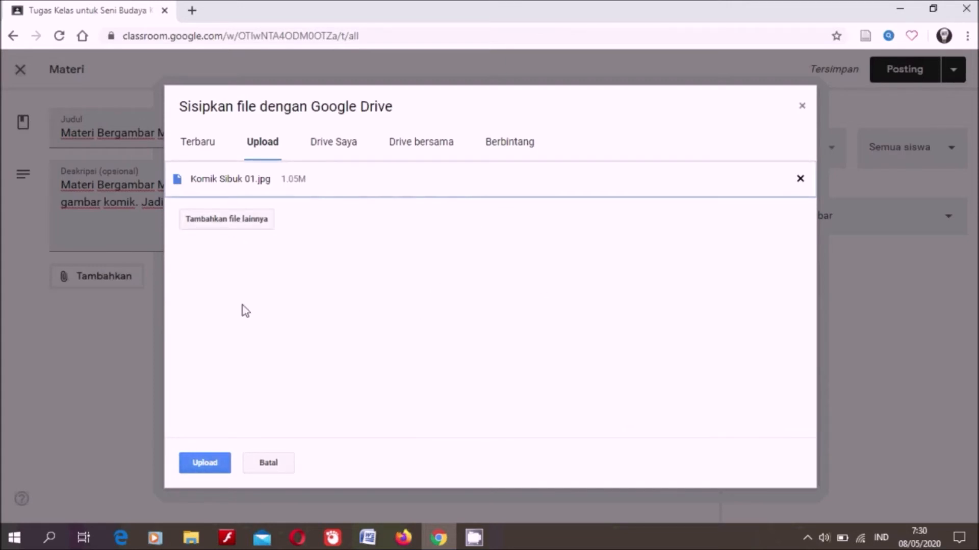
pyautogui.click(213, 468)
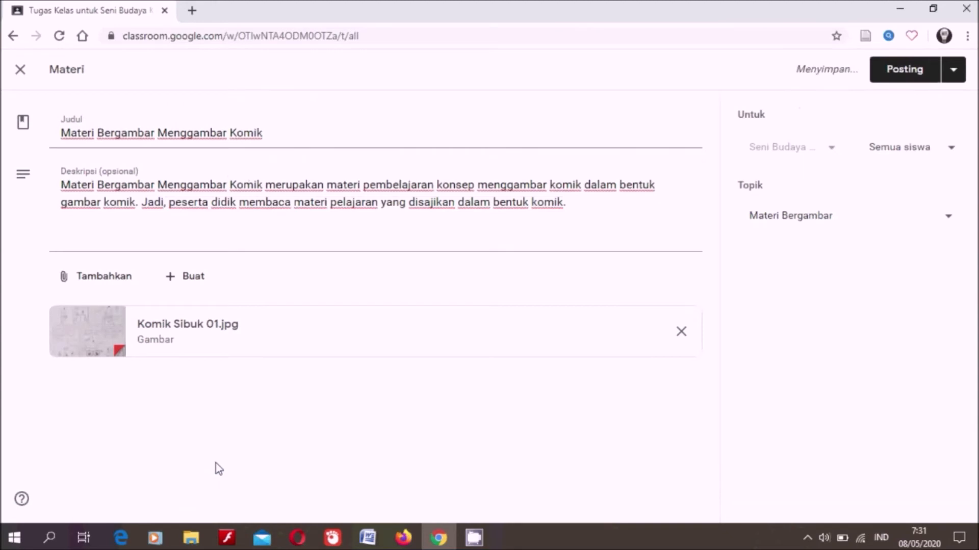
pyautogui.click(906, 75)
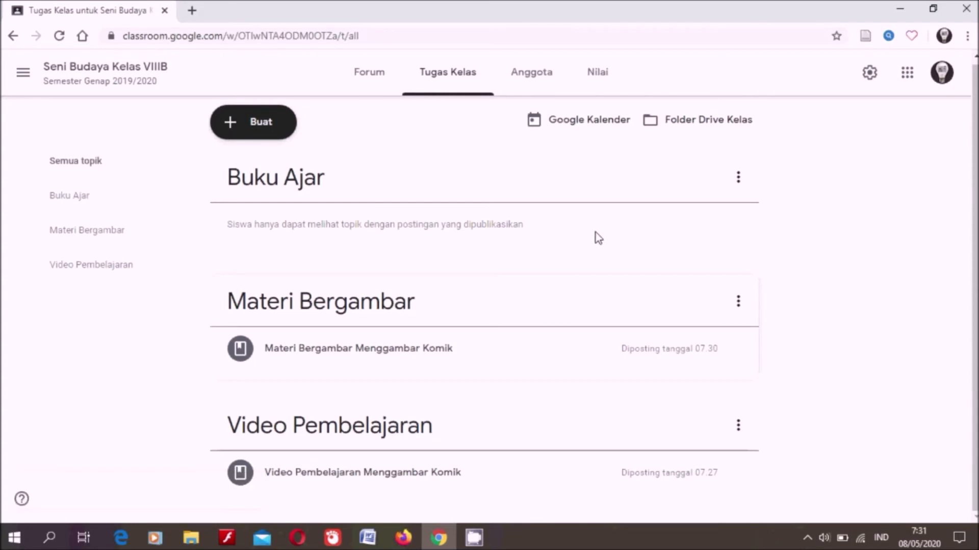
# Start another Materi post and title it "Buku Siswa Seni Budaya SMP Kelas VIII"
pyautogui.scroll(1, 382, 214)
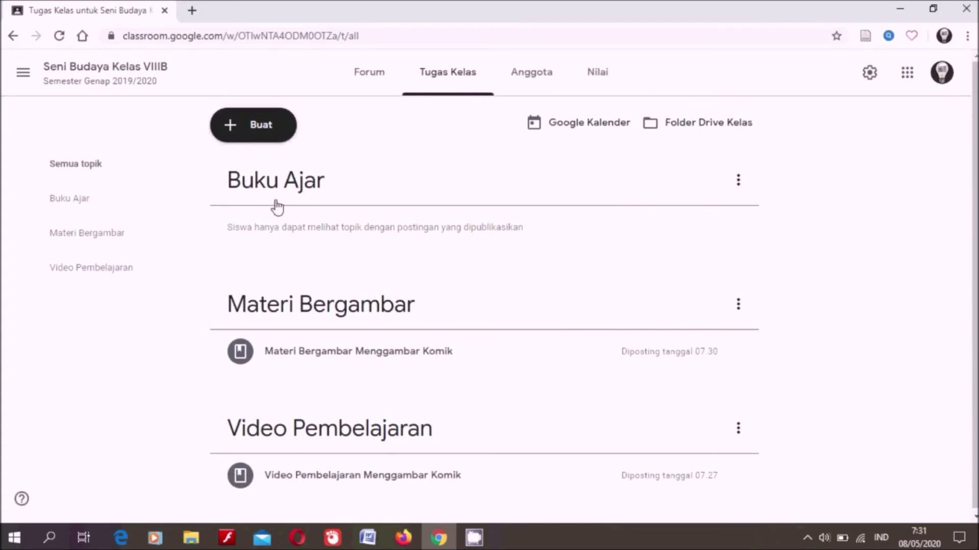
pyautogui.click(237, 130)
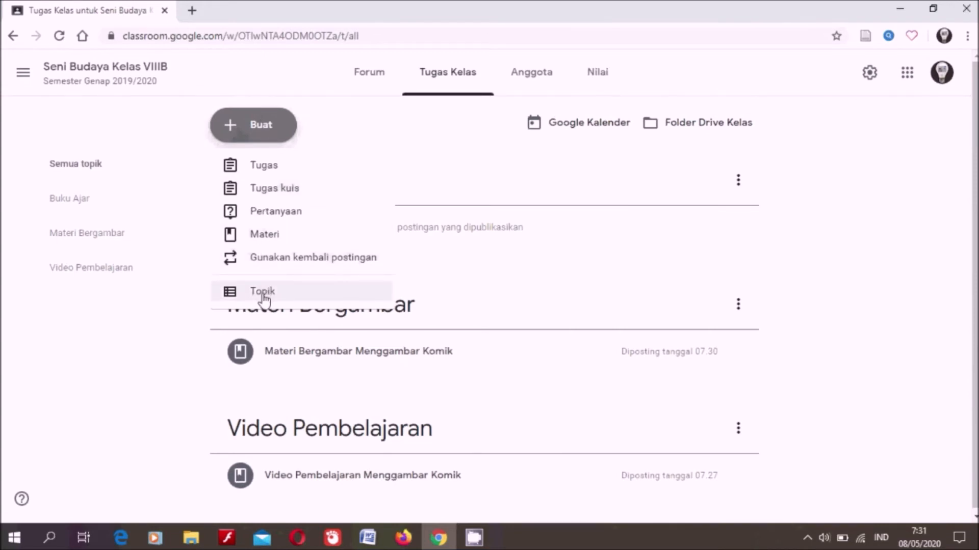
pyautogui.click(265, 236)
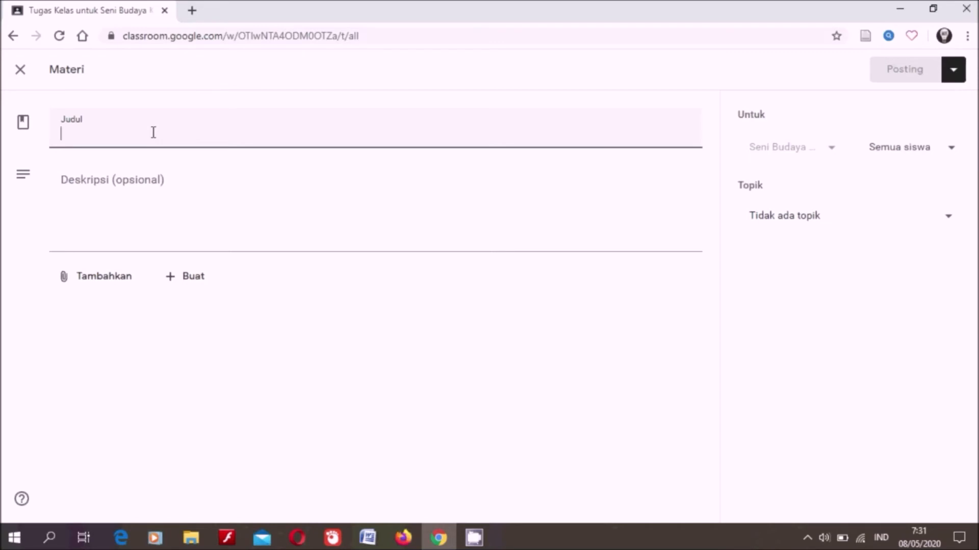
pyautogui.write('Ba')
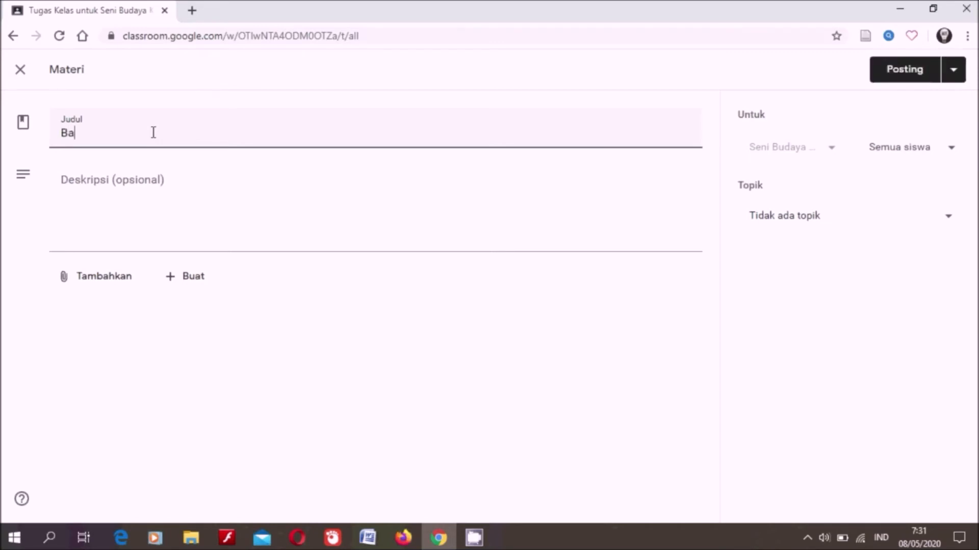
pyautogui.press('BackSpace')
pyautogui.write('uku Siswa ')
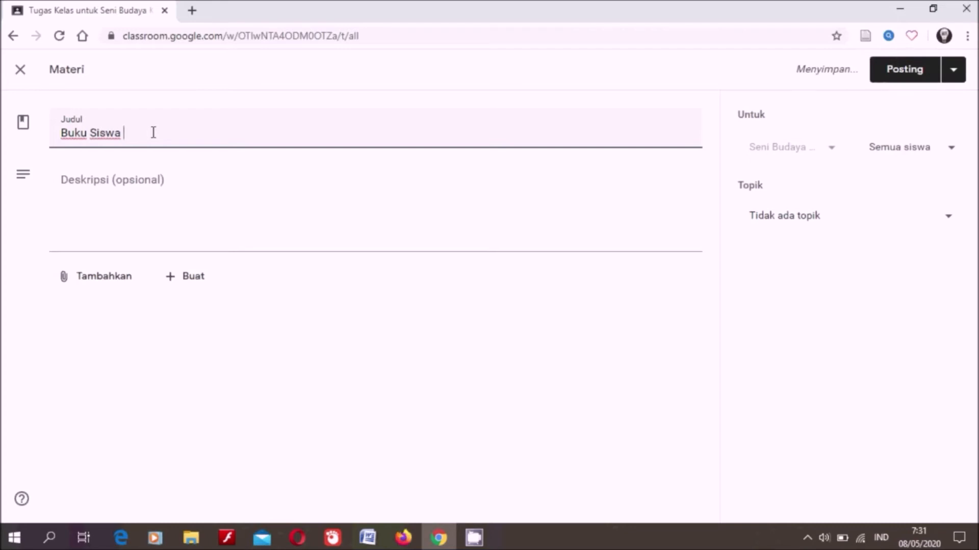
pyautogui.write('Seni')
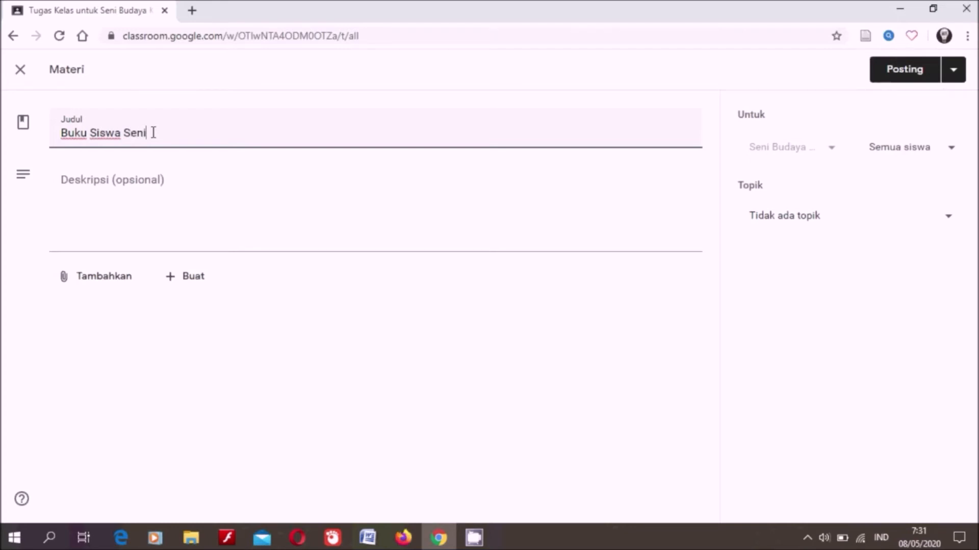
pyautogui.write(' Budaya S')
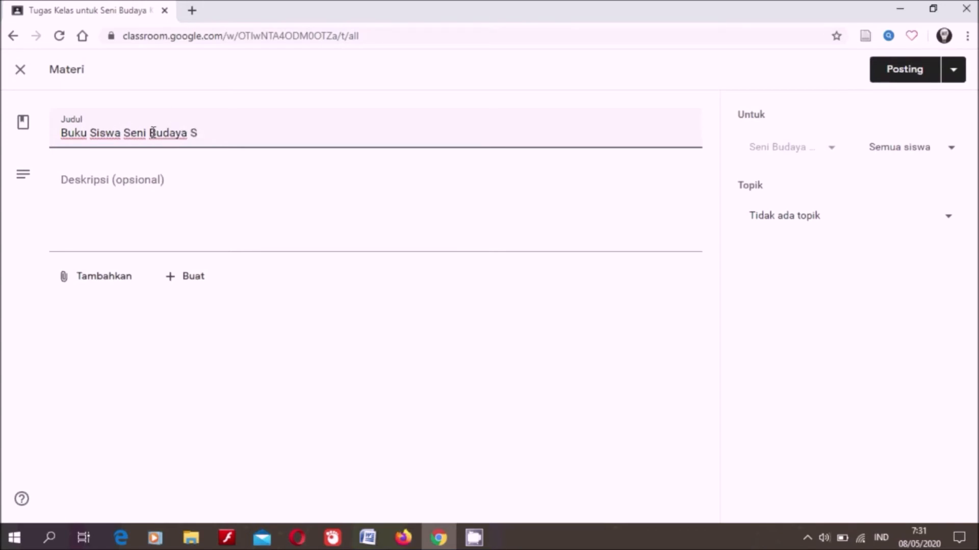
pyautogui.write('MP Kelas')
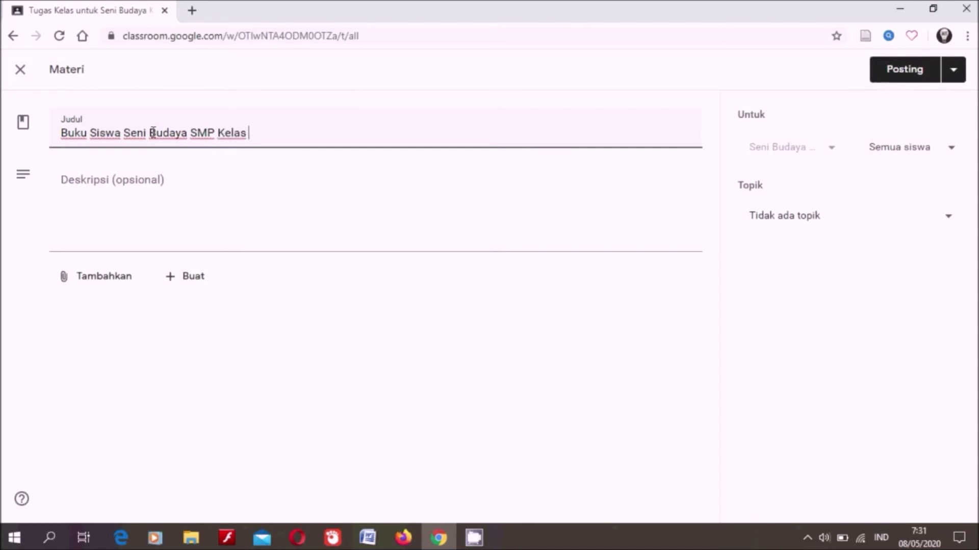
pyautogui.write(' VIII')
# Begin the post's description with "Buku Siswa Seni Budaya SMP Kelas VIII"
pyautogui.click(124, 190)
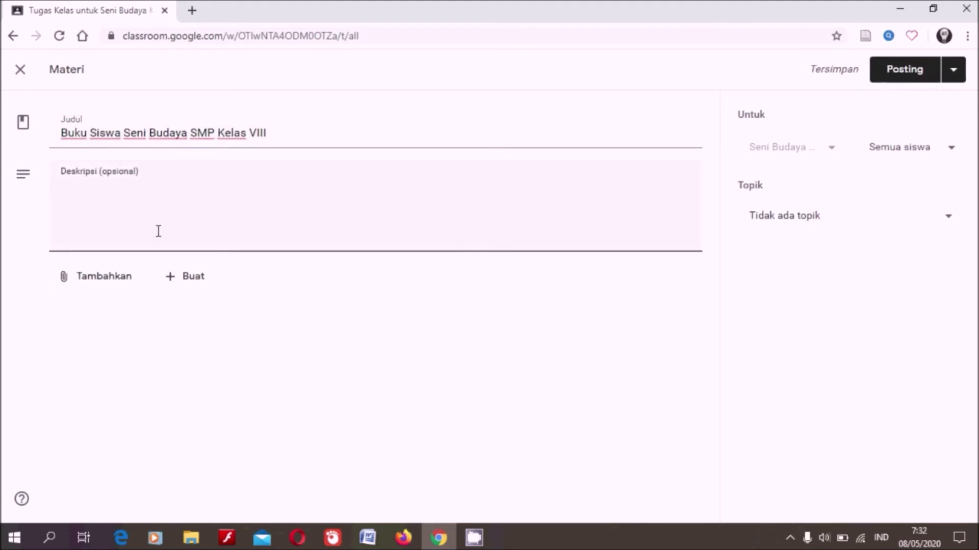
pyautogui.write('Buku ')
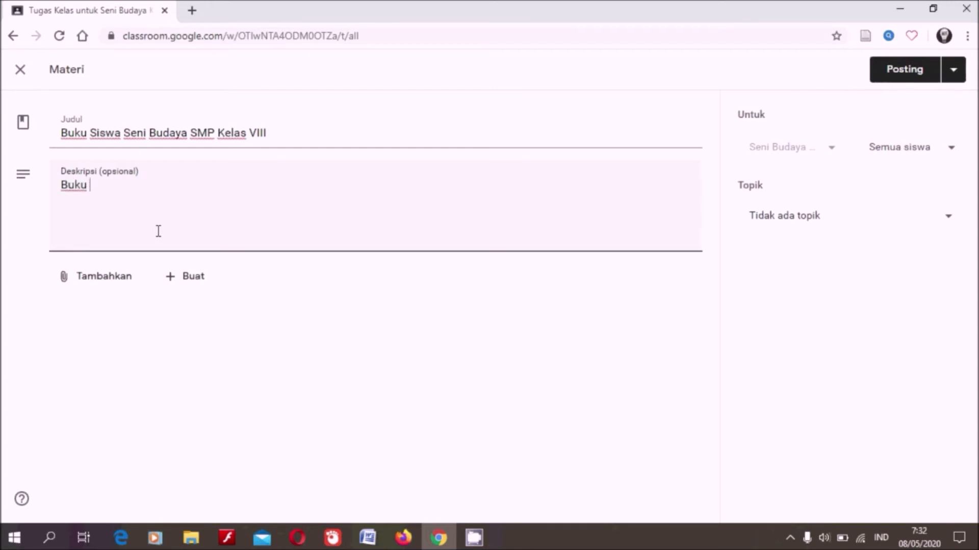
pyautogui.write('siswa seni')
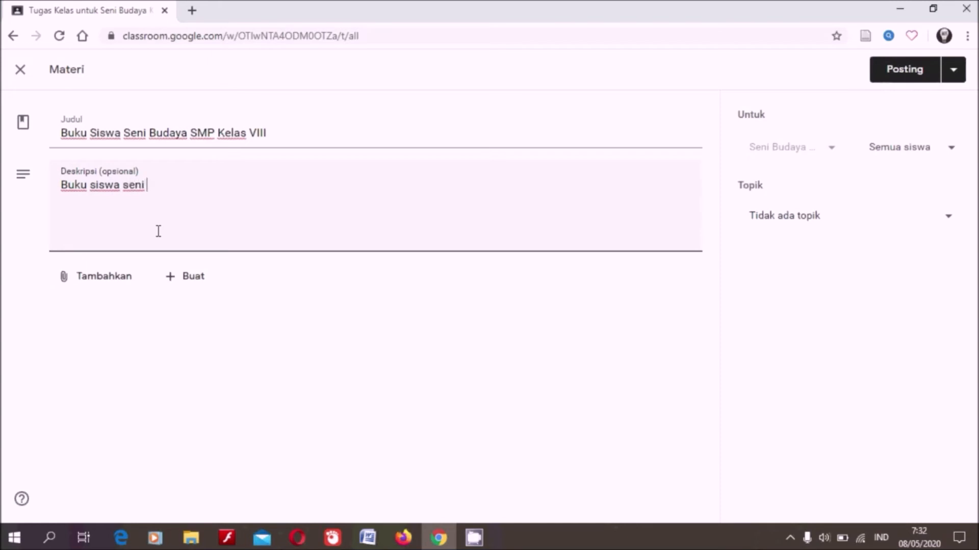
pyautogui.press('BackSpace')
pyautogui.press('BackSpace')
pyautogui.press('BackSpace')
pyautogui.press('BackSpace')
pyautogui.press('BackSpace')
pyautogui.press('BackSpace')
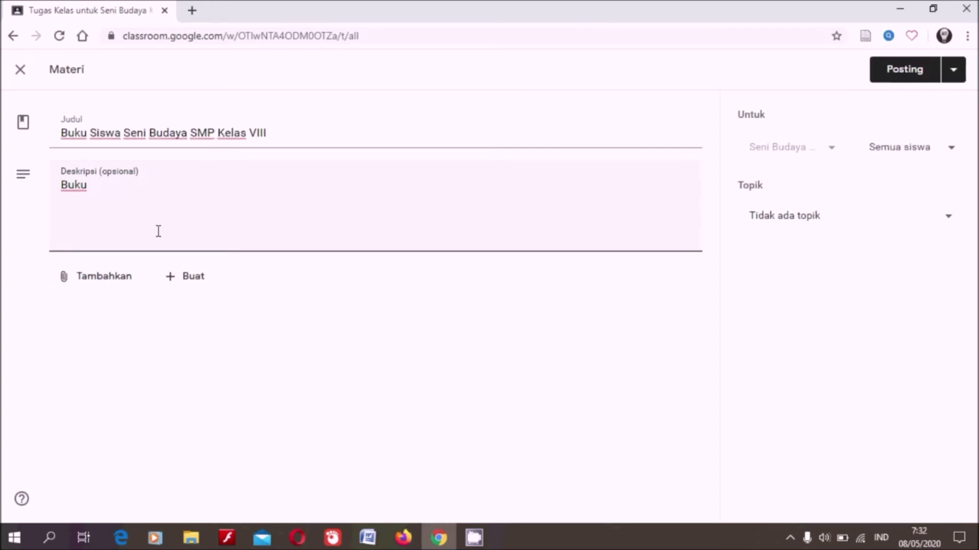
pyautogui.write('Siswa Seni ')
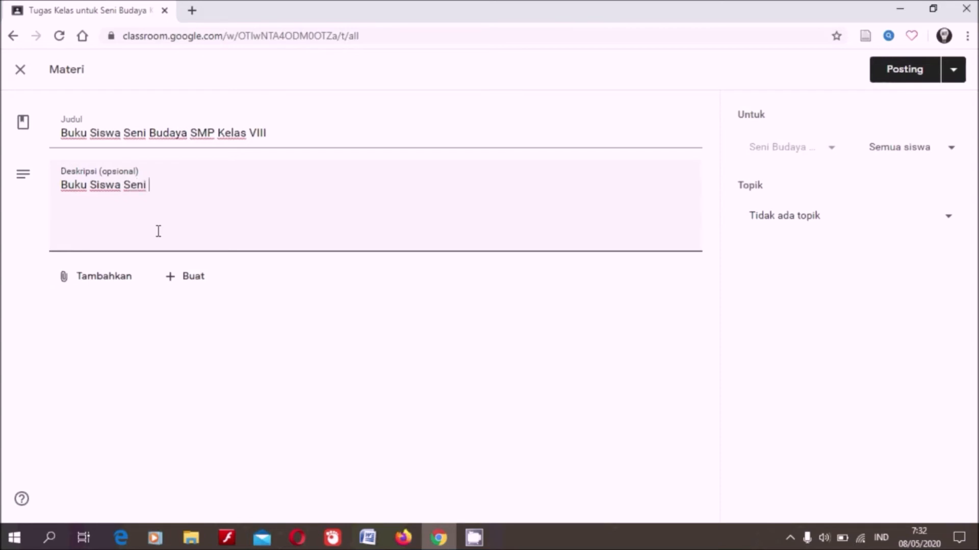
pyautogui.write('Budaya SM')
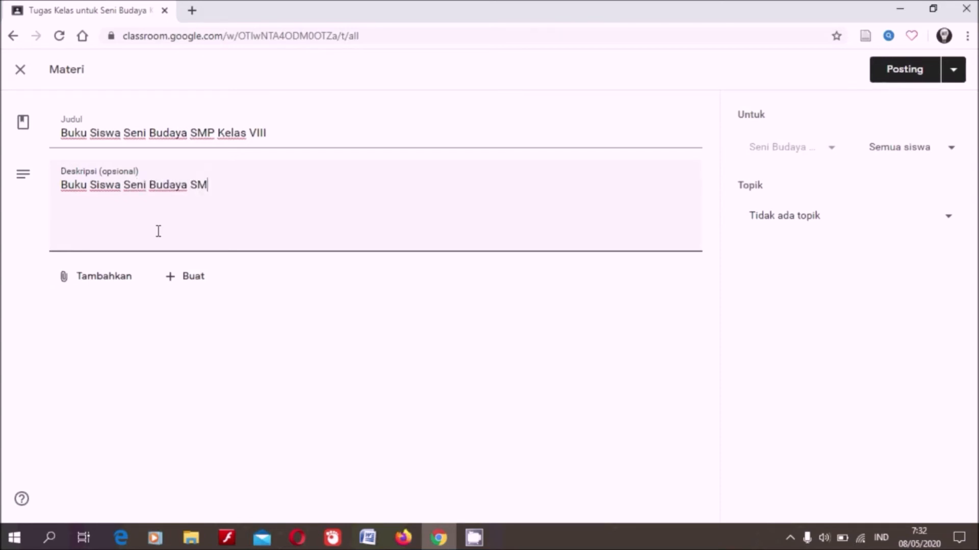
pyautogui.write('P Kelas VIII')
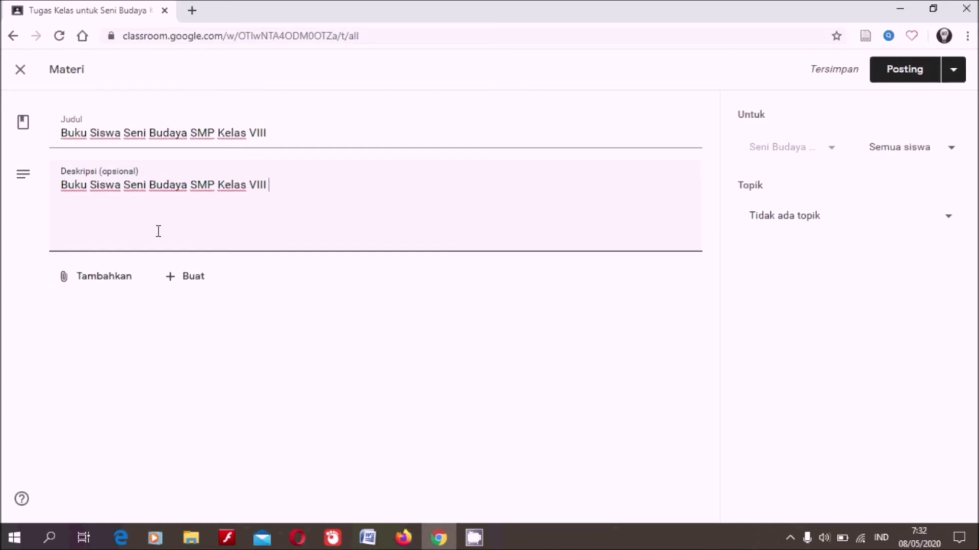
# Complete the description's first sentence with "berisi materi pelajaran Seni Budaya untuk 1 Tahun Pelajaran." and assign the post to the topic Buku Ajar
pyautogui.write('untuk')
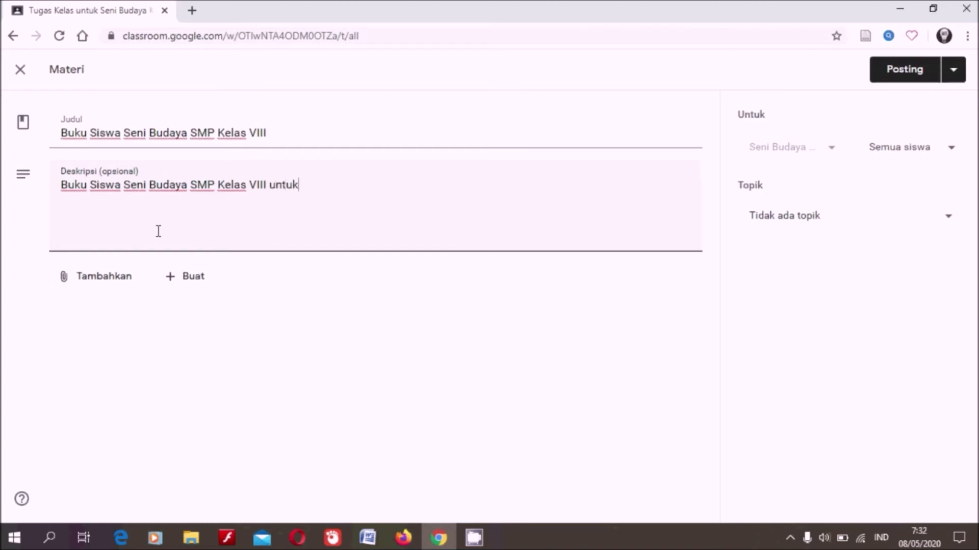
pyautogui.press('BackSpace')
pyautogui.press('BackSpace')
pyautogui.press('BackSpace')
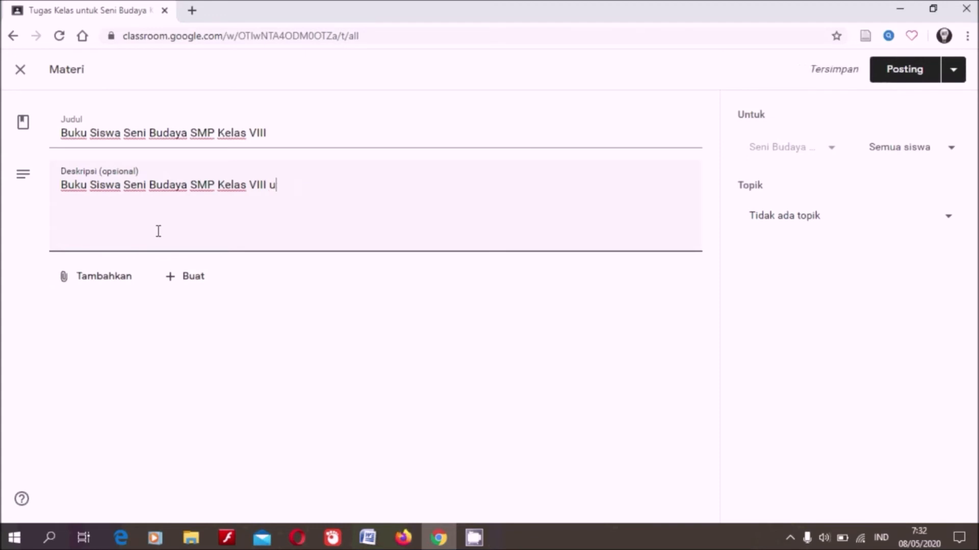
pyautogui.press('BackSpace')
pyautogui.write('berisi ma')
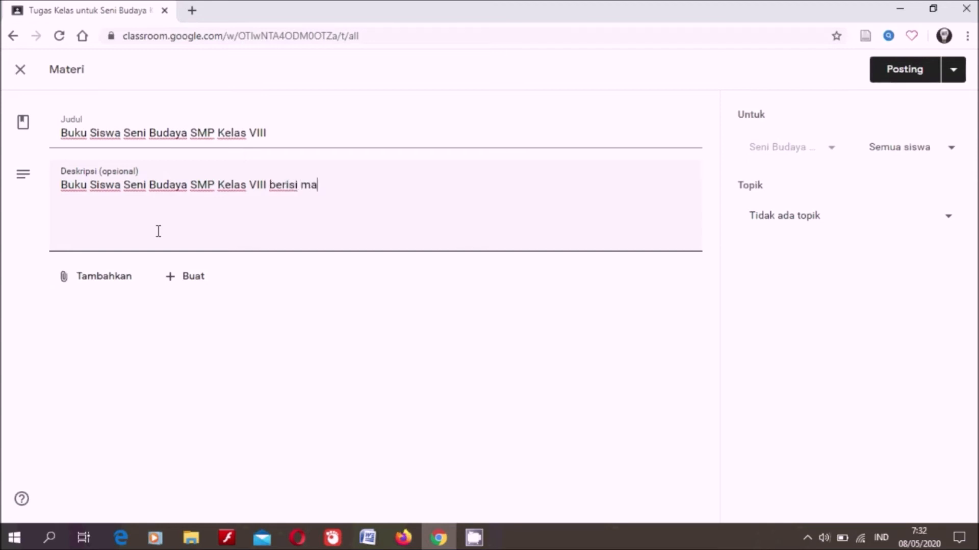
pyautogui.write('teri pelajar')
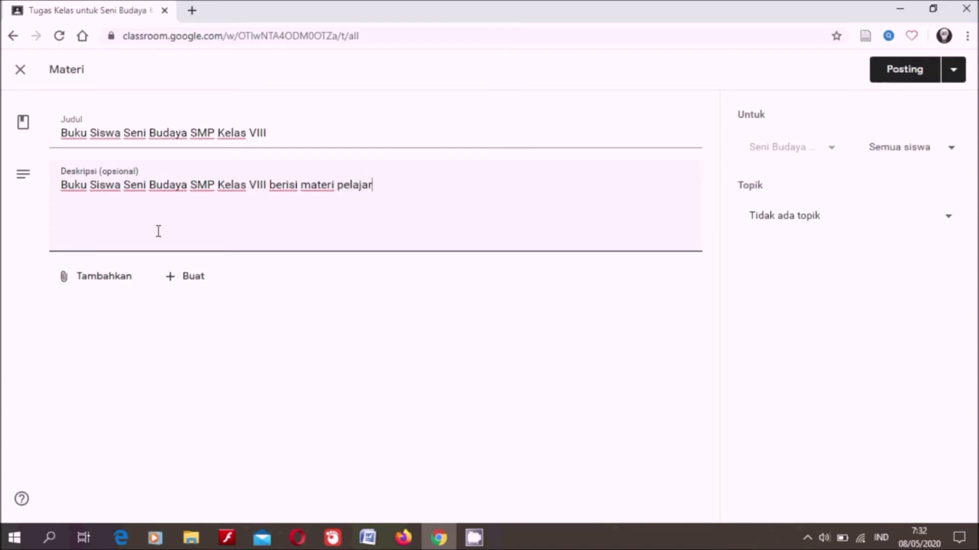
pyautogui.write('an Seni Bu')
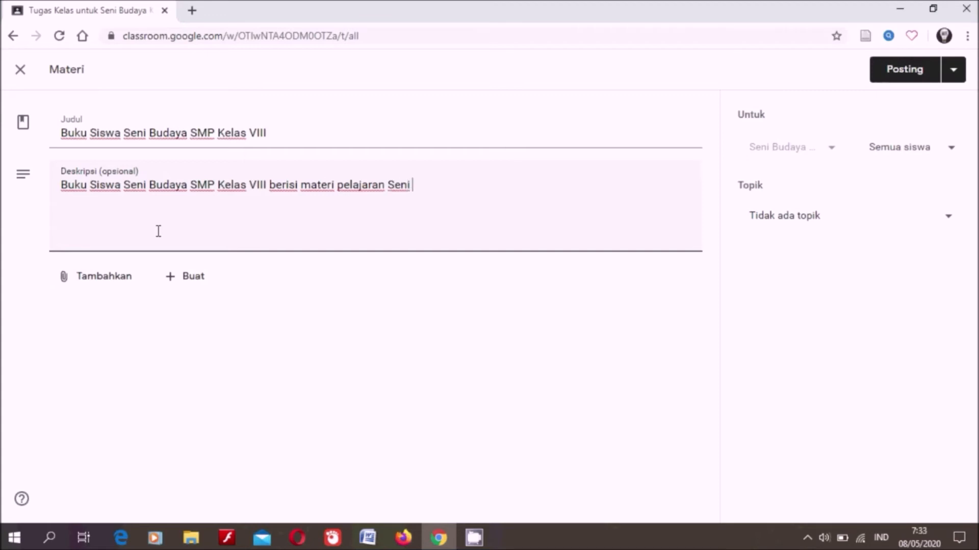
pyautogui.write('daya untuk ')
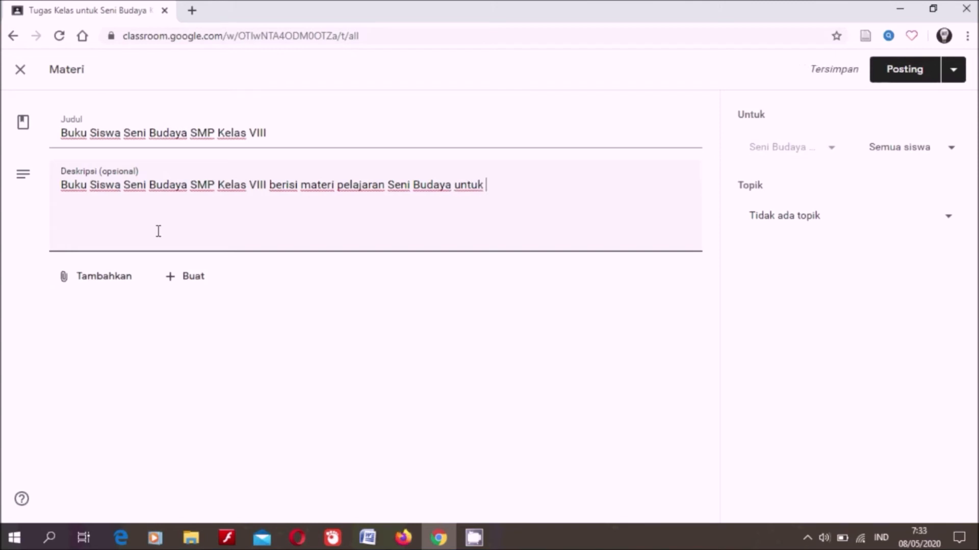
pyautogui.write('1 Tahun')
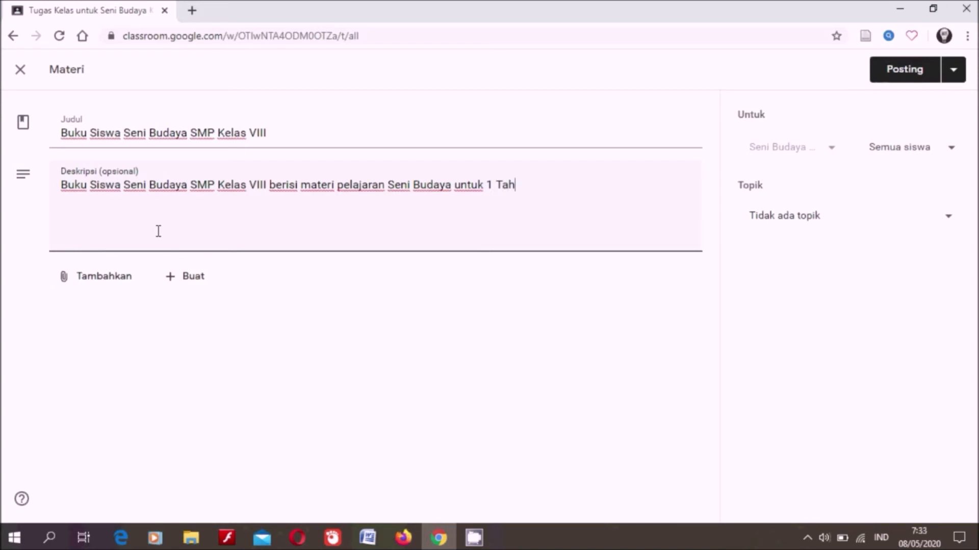
pyautogui.write('Pelajaran')
pyautogui.write('. ')
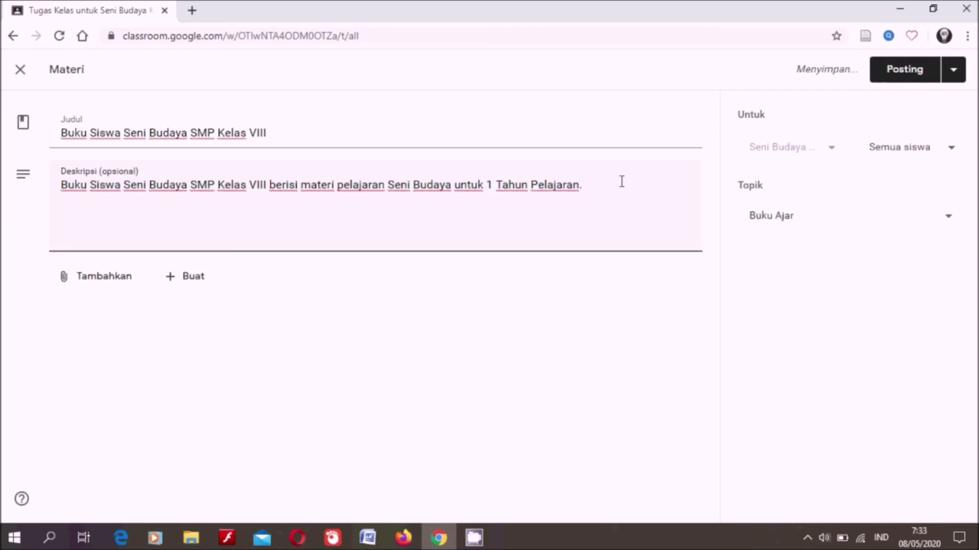
# Add the sentence "File buku ini bisa diperoleh melalui portal Rumah Belajar pada fitur BSE." to the description
pyautogui.write('File ')
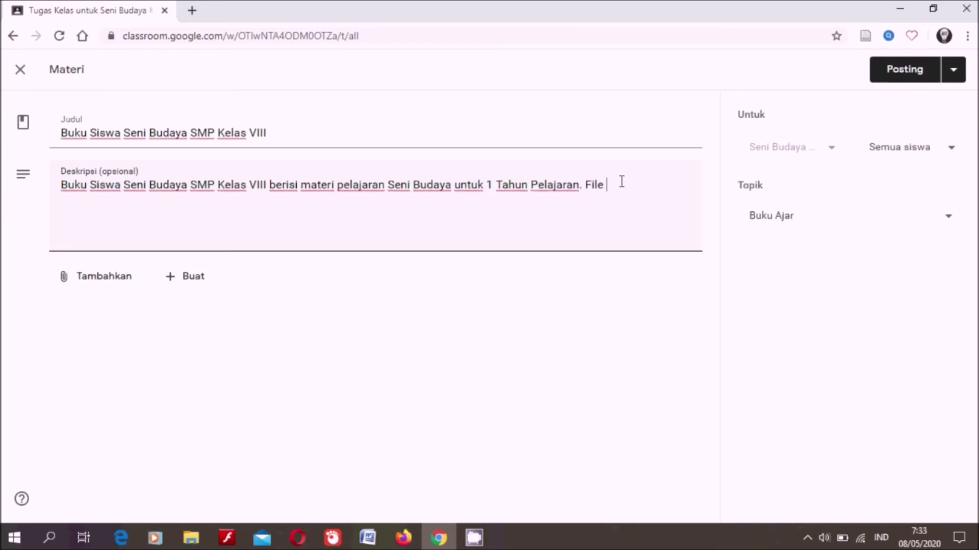
pyautogui.write('buku ini bisa dipero')
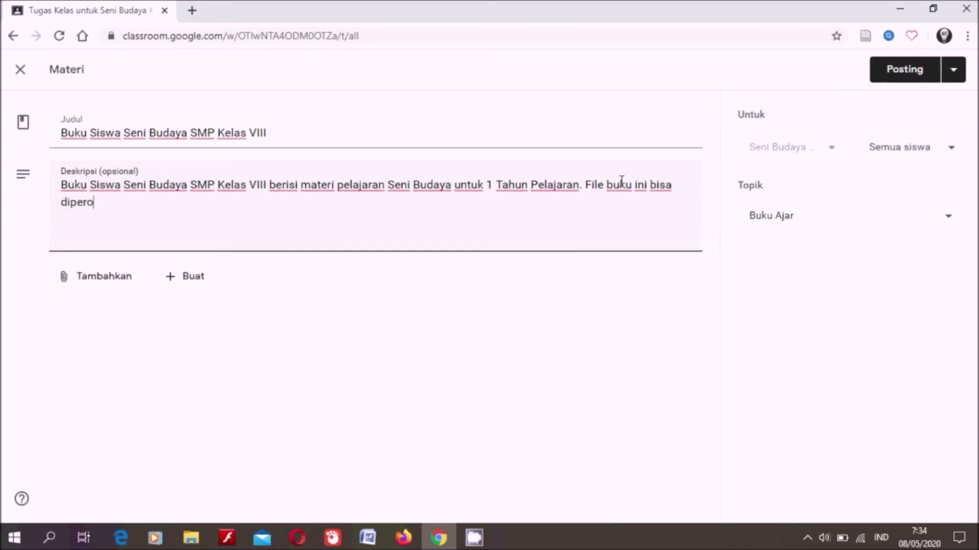
pyautogui.write('leh melalui ')
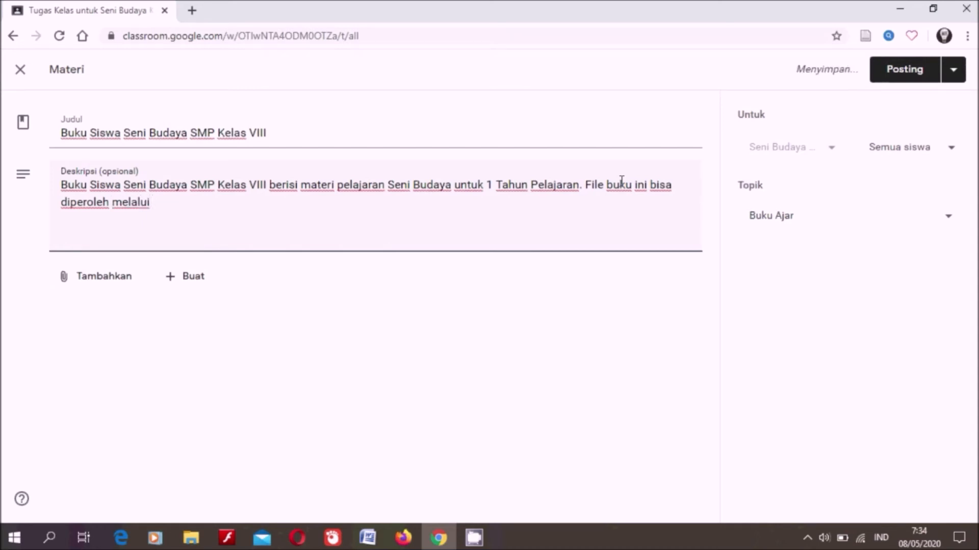
pyautogui.write('porta l')
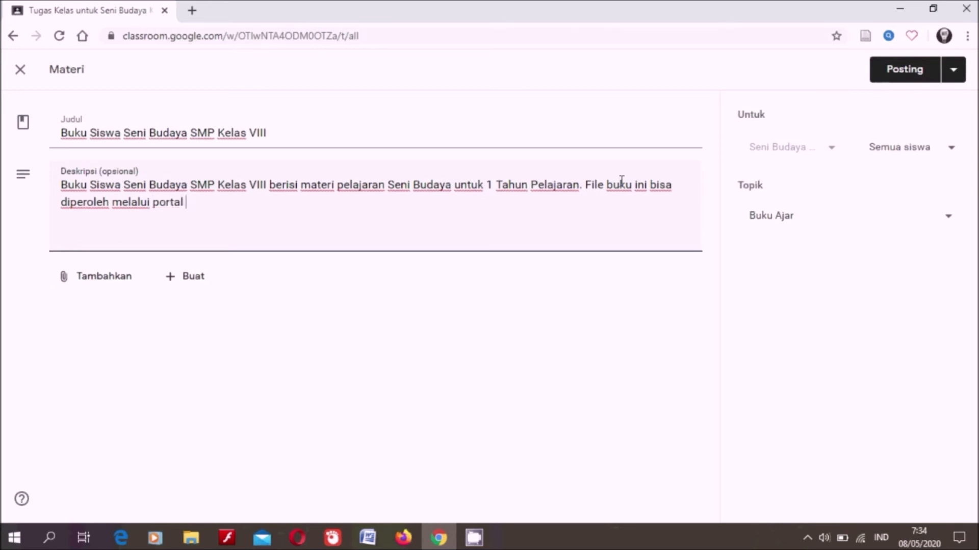
pyautogui.write('Rumah Belajar')
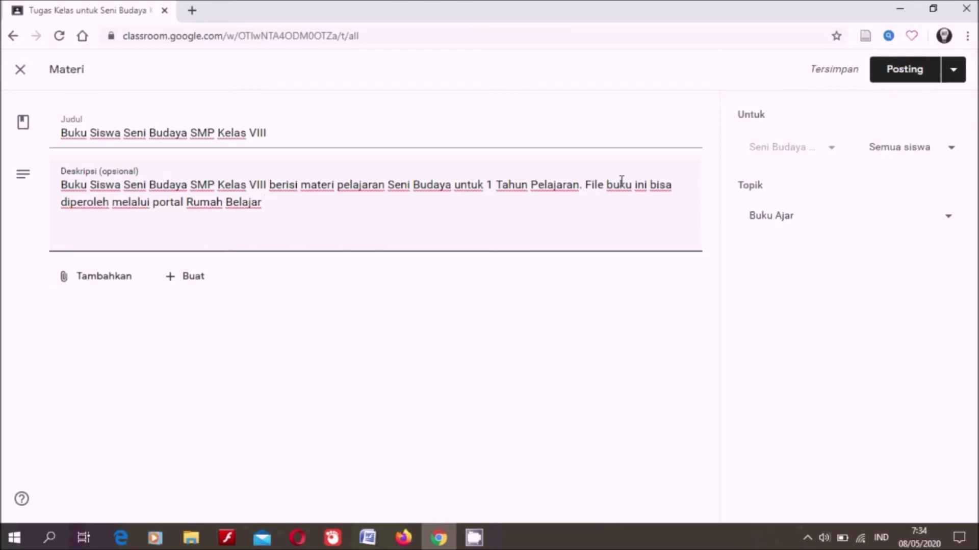
pyautogui.write('pada')
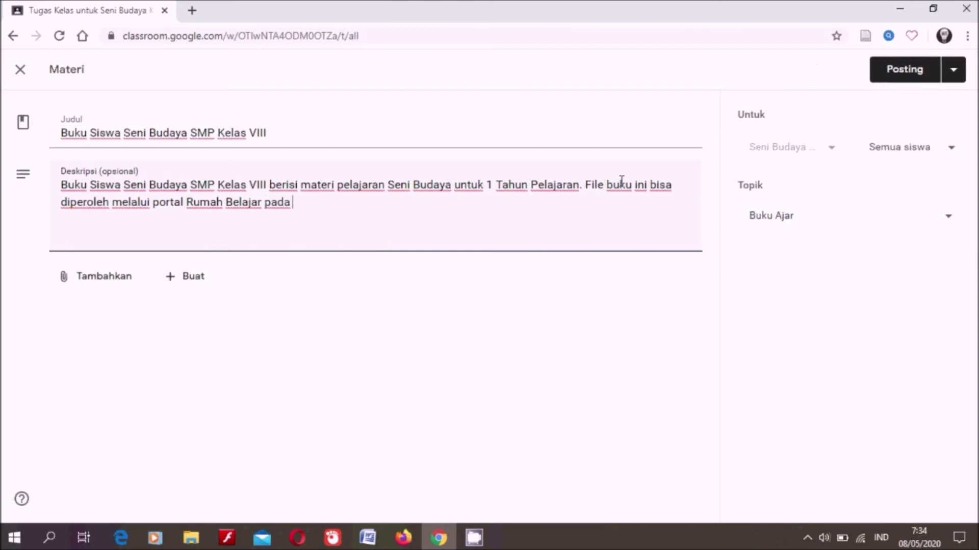
pyautogui.write(' fitur')
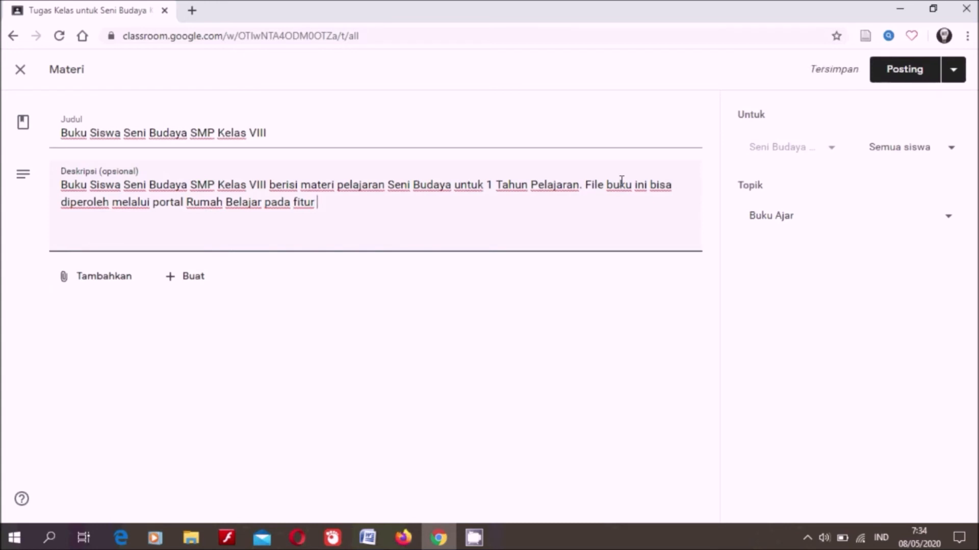
pyautogui.write(' BSE')
pyautogui.write('.')
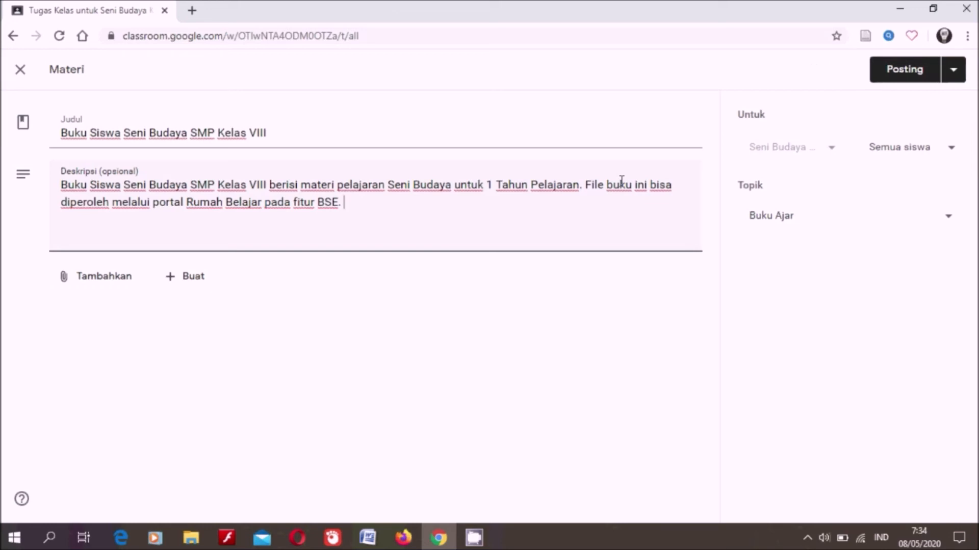
pyautogui.write('Link download ')
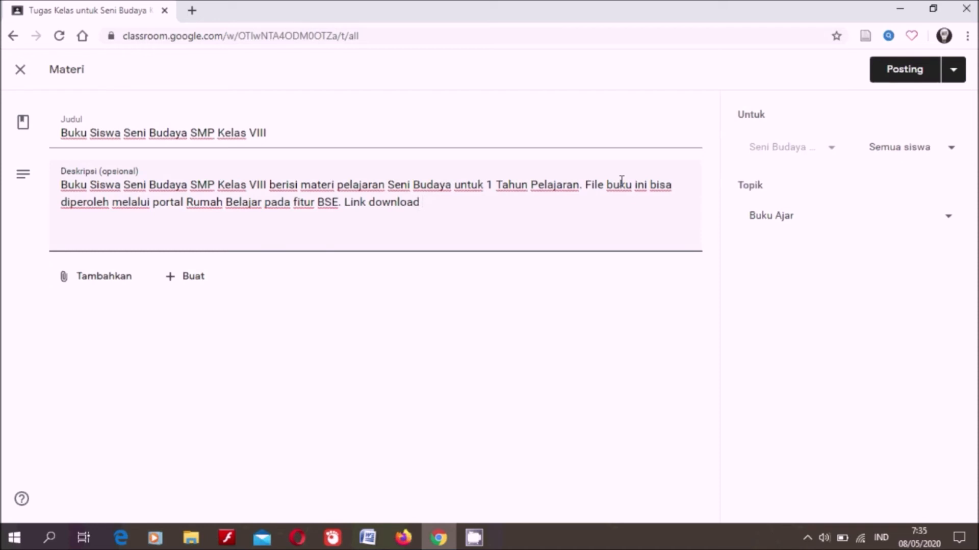
pyautogui.write('buku ini:')
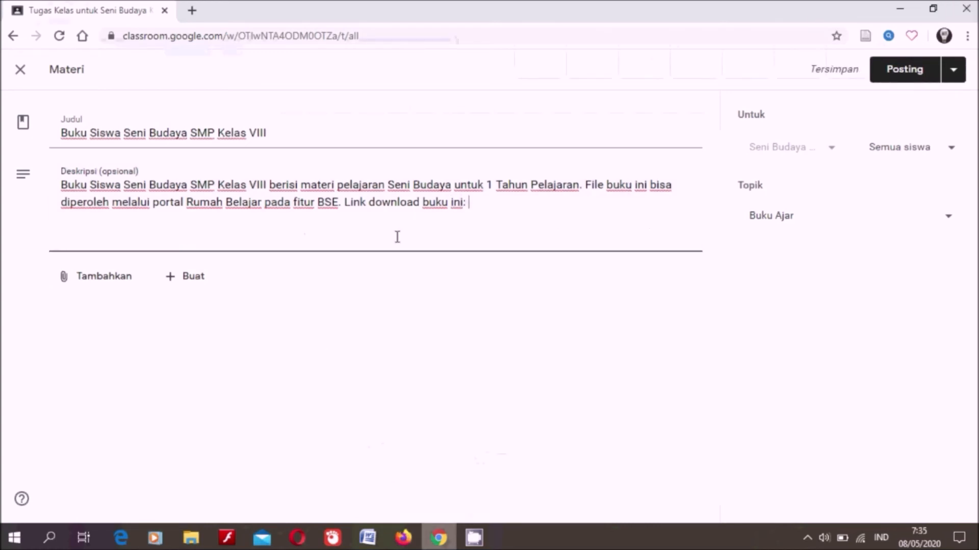
pyautogui.write('https://bse.kemdikbud.go.id/#!/Content/Home/Detailss/ab36e0434e854724b94173204a4883a2')
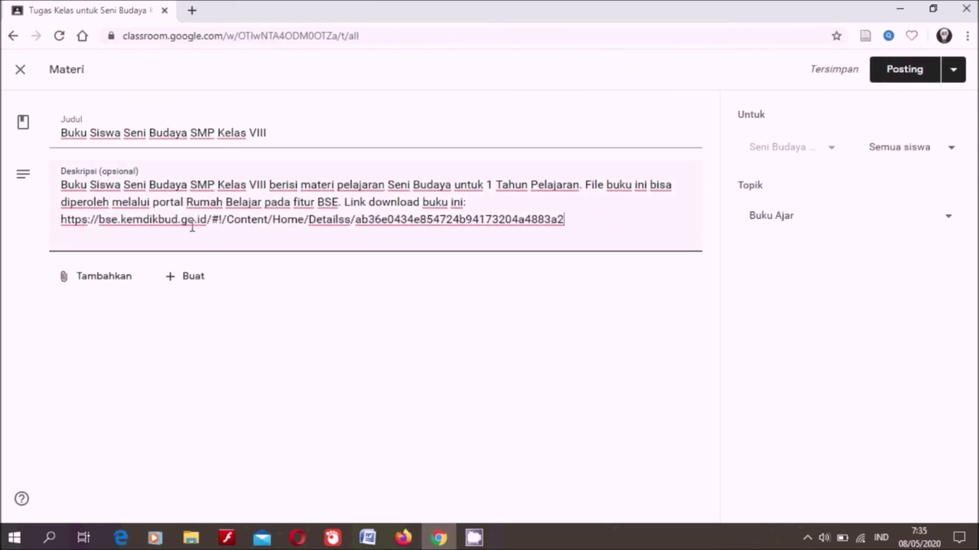
# Upload the PDF BSE_Seni Budaya Kelas VIII from the computer's Pembatik 2020 folder as an attachment and publish the material post
pyautogui.click(75, 288)
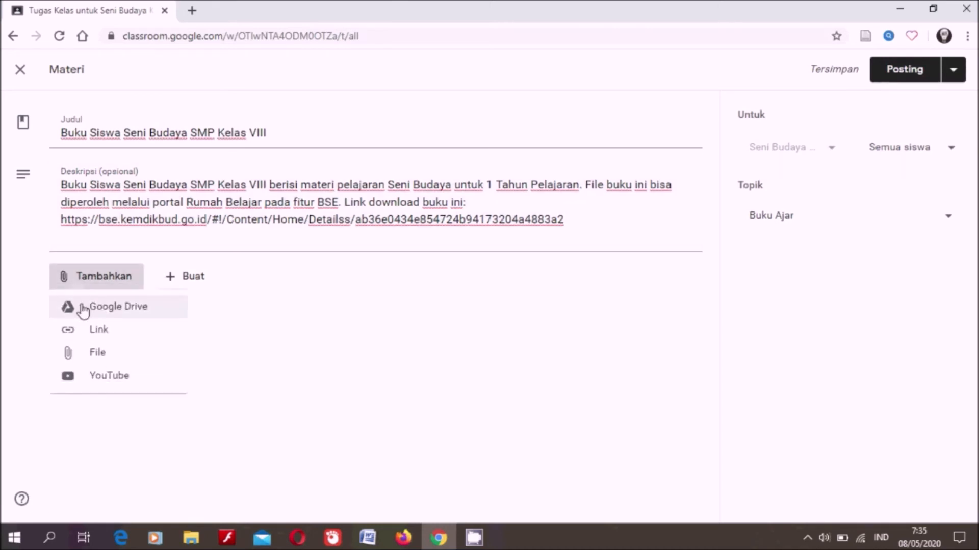
pyautogui.click(82, 359)
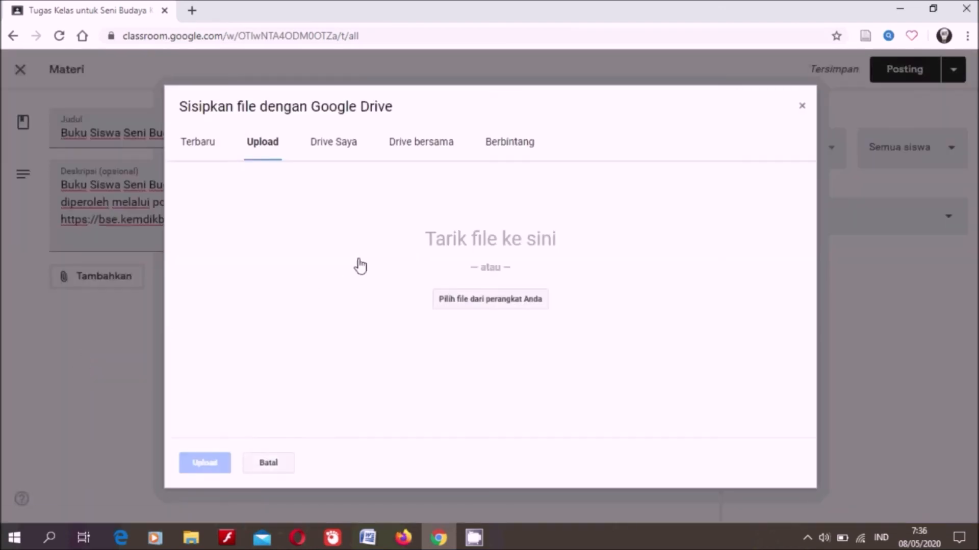
pyautogui.click(461, 301)
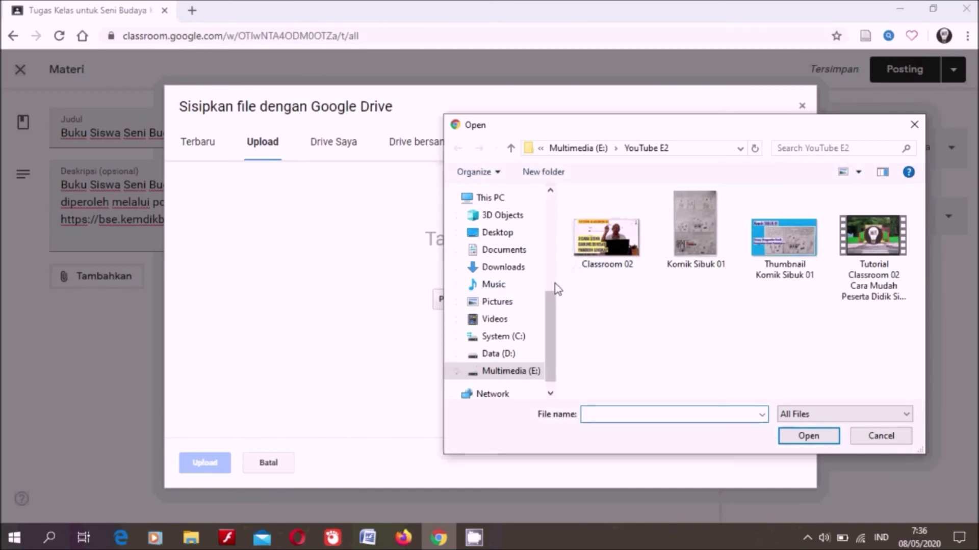
pyautogui.scroll(3, 515, 271)
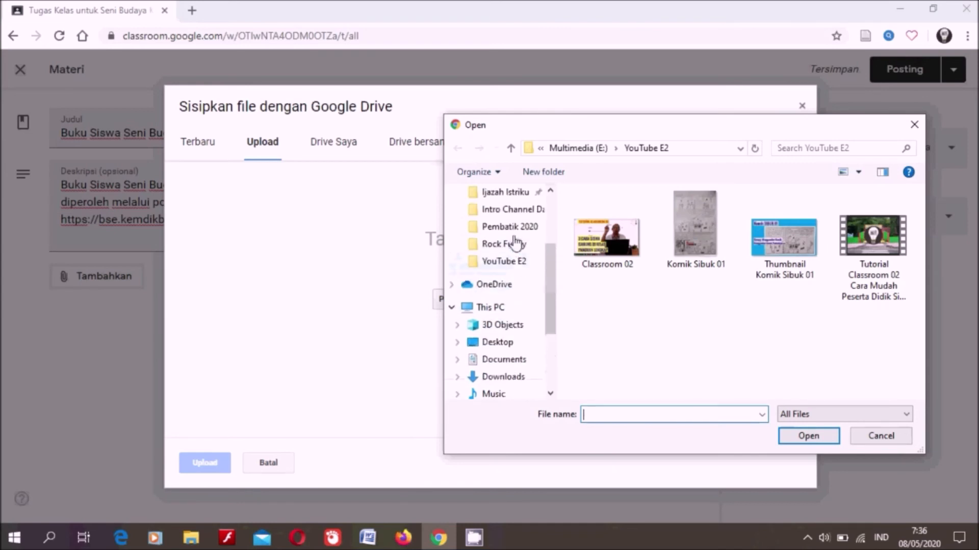
pyautogui.click(509, 227)
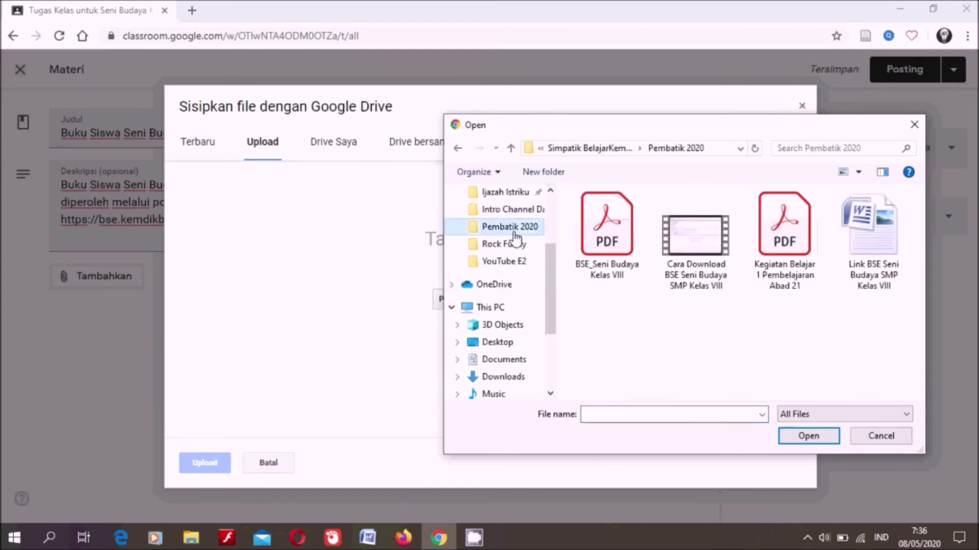
pyautogui.click(615, 230)
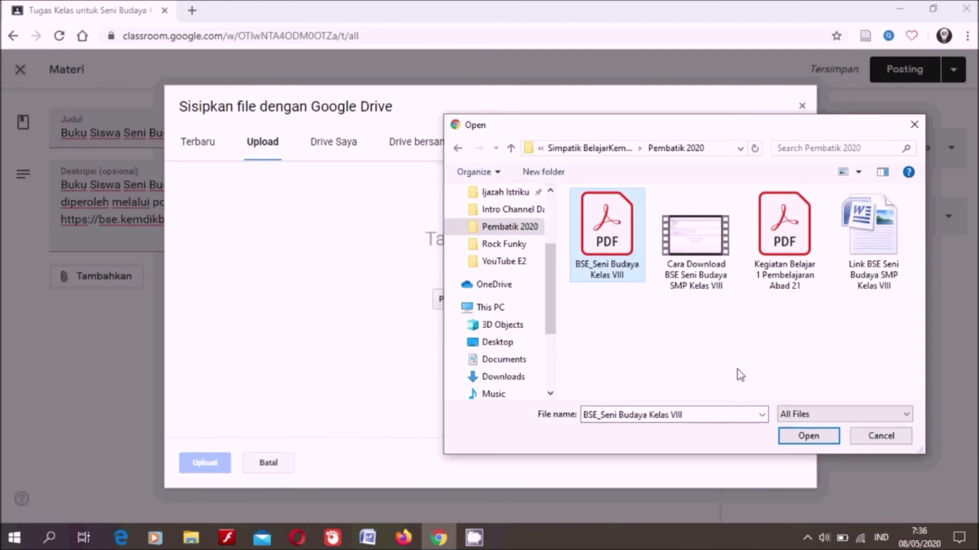
pyautogui.click(800, 439)
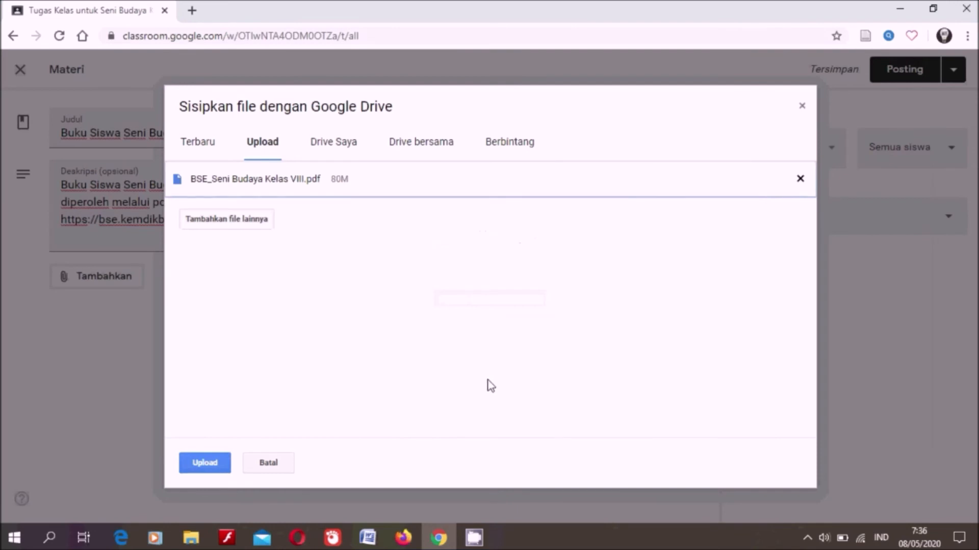
pyautogui.click(212, 465)
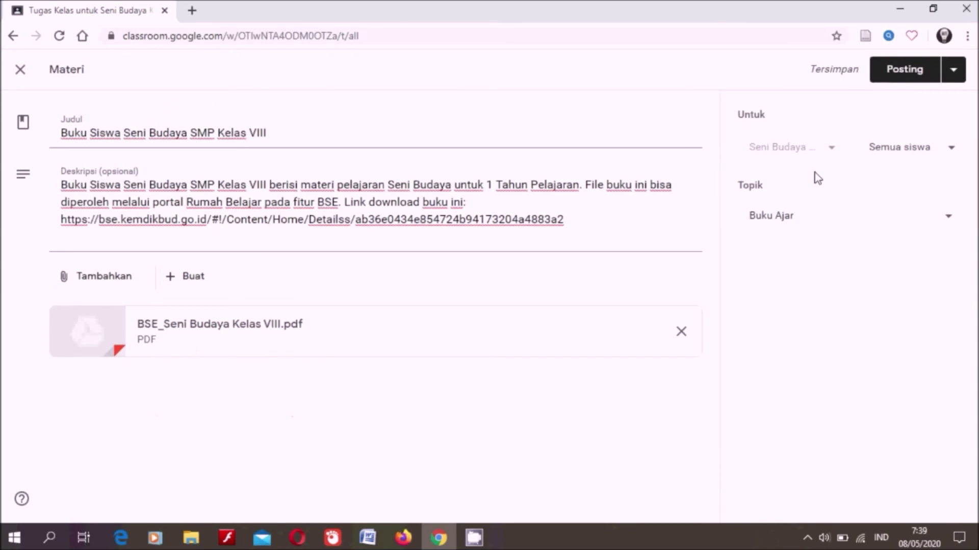
pyautogui.click(902, 71)
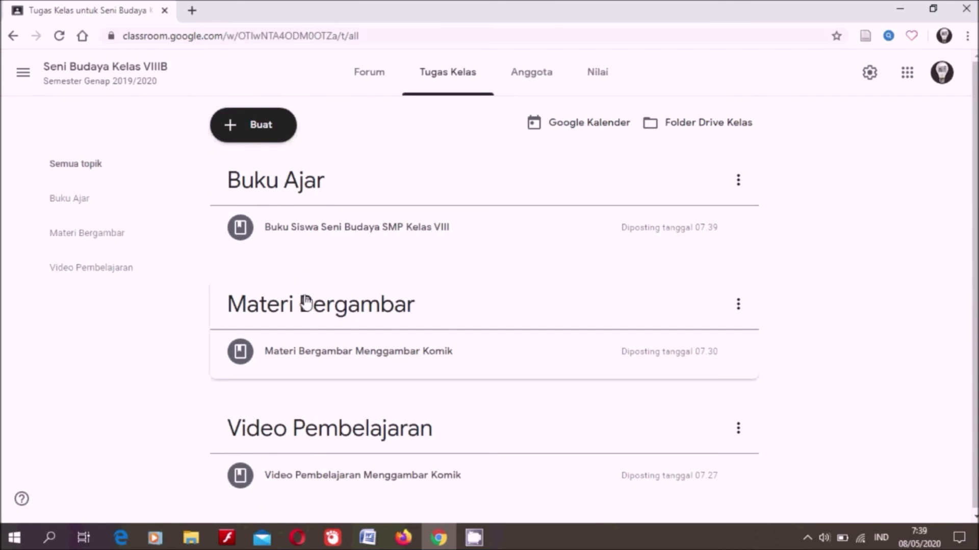
# Add a new classwork topic named Blog Pembelajaran
pyautogui.click(230, 127)
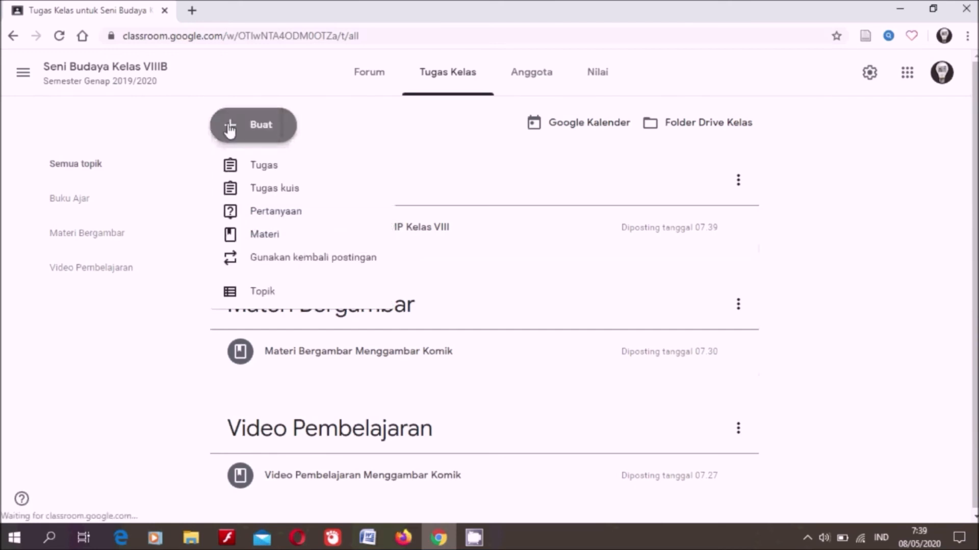
pyautogui.click(261, 293)
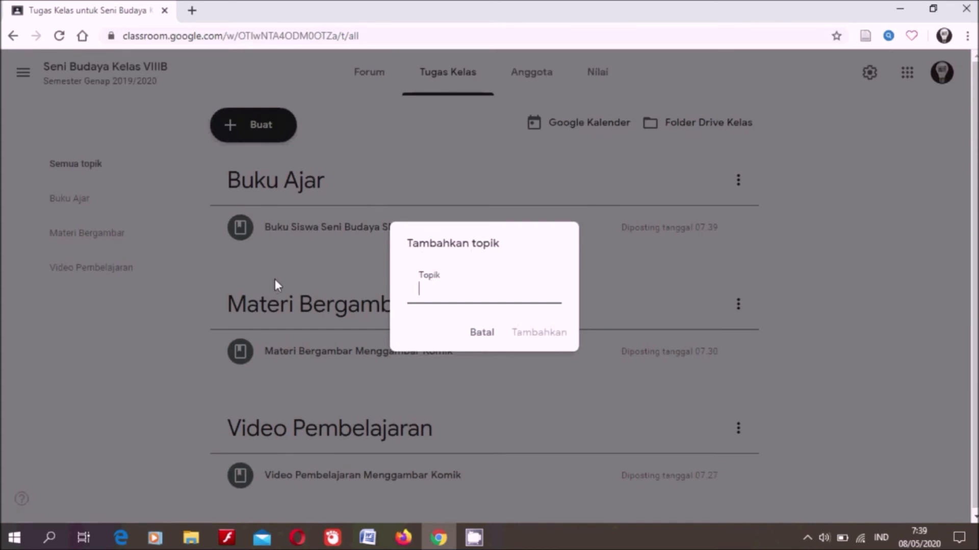
pyautogui.write('Blog')
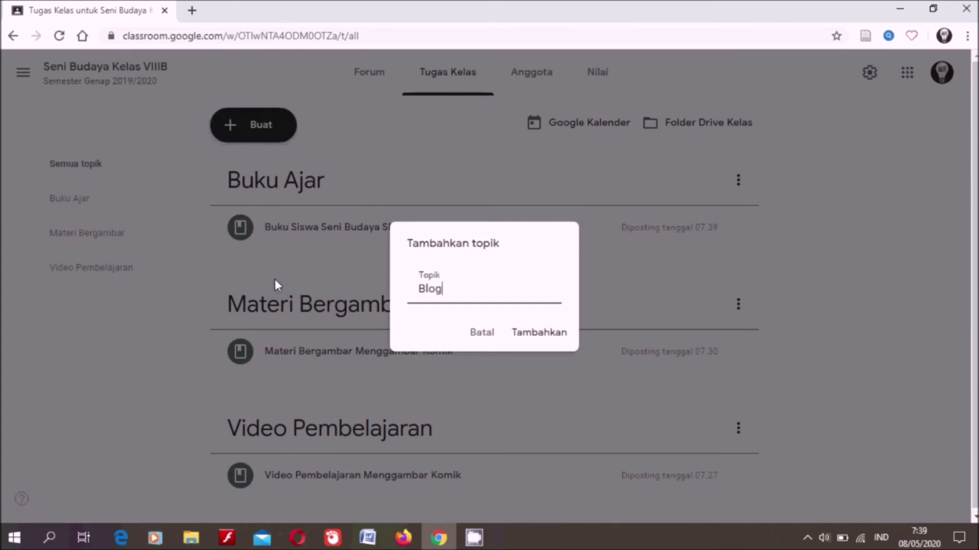
pyautogui.write(' Pembelajaran')
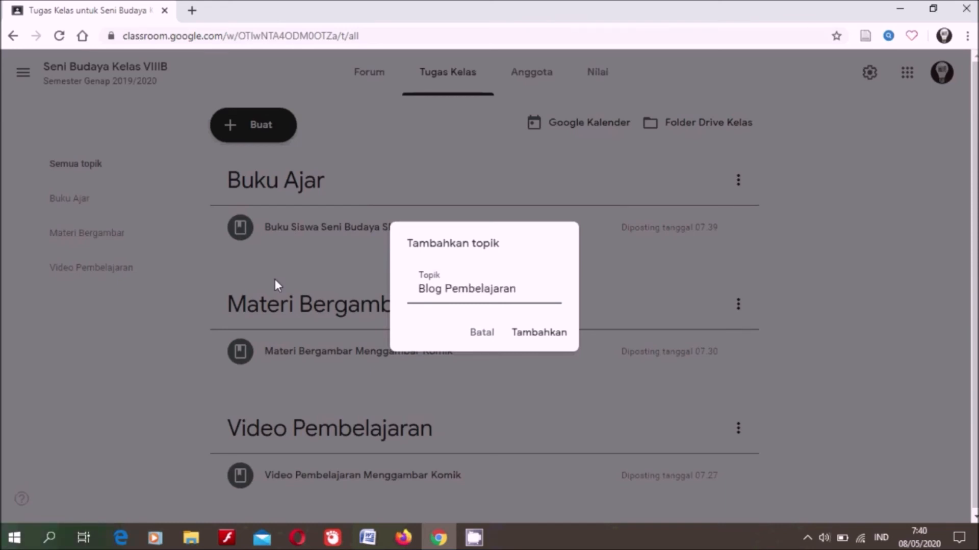
pyautogui.click(529, 332)
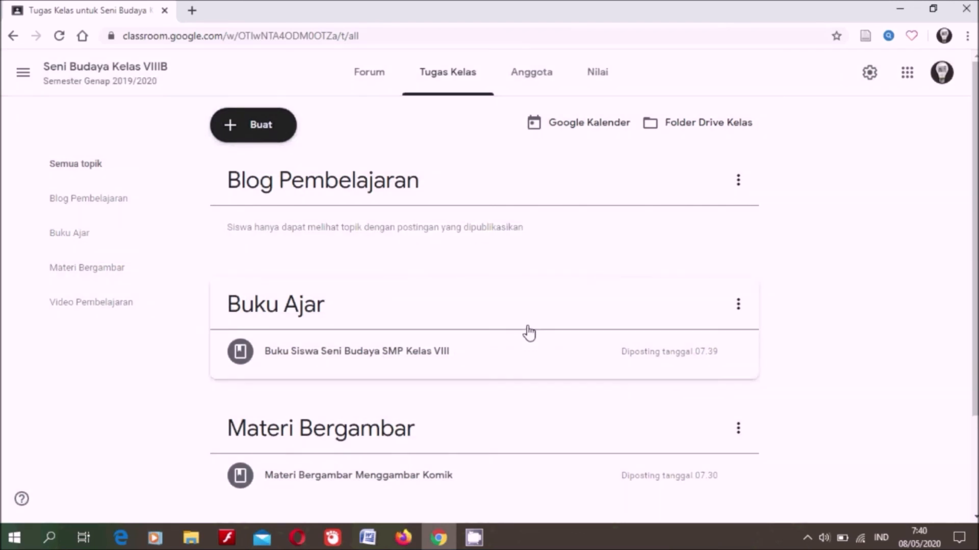
# Create a new material post with the title "Blog Pembelajaran Menggambar Komik"
pyautogui.click(232, 133)
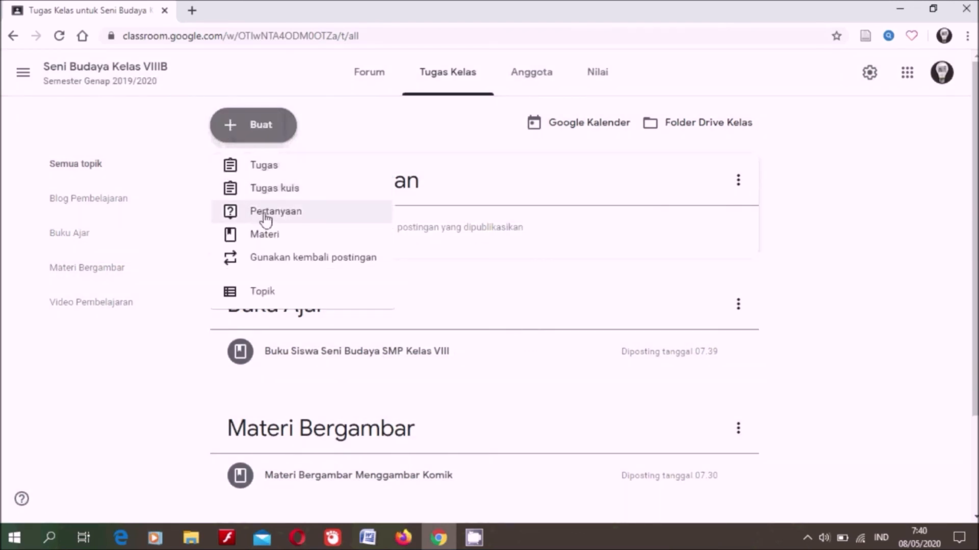
pyautogui.click(266, 235)
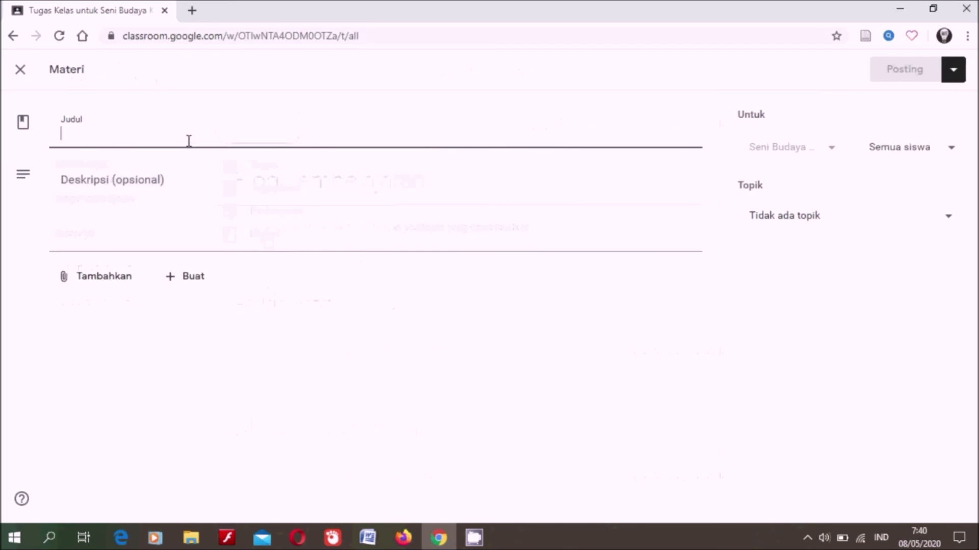
pyautogui.write('M')
pyautogui.write('Blog')
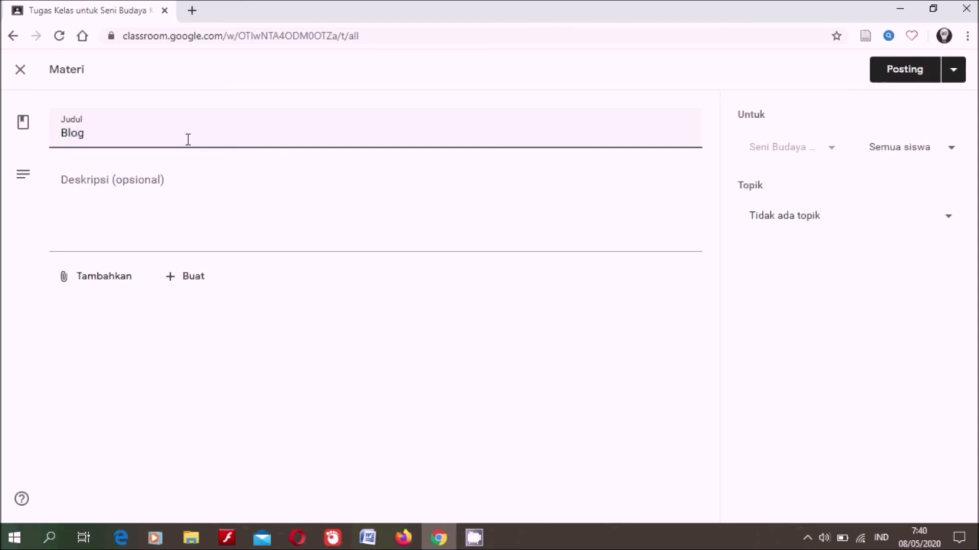
pyautogui.write(' Pembelajaran M')
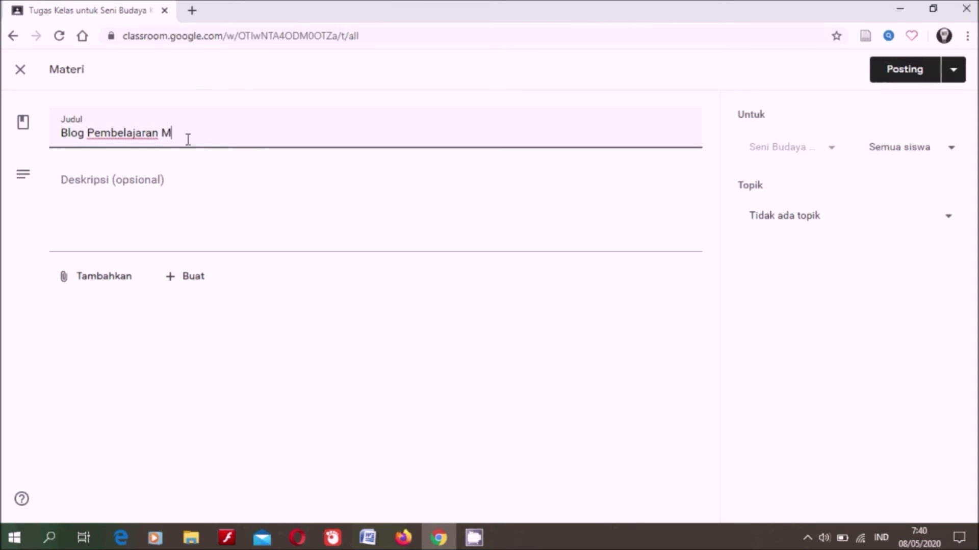
pyautogui.write('enggambar Komik')
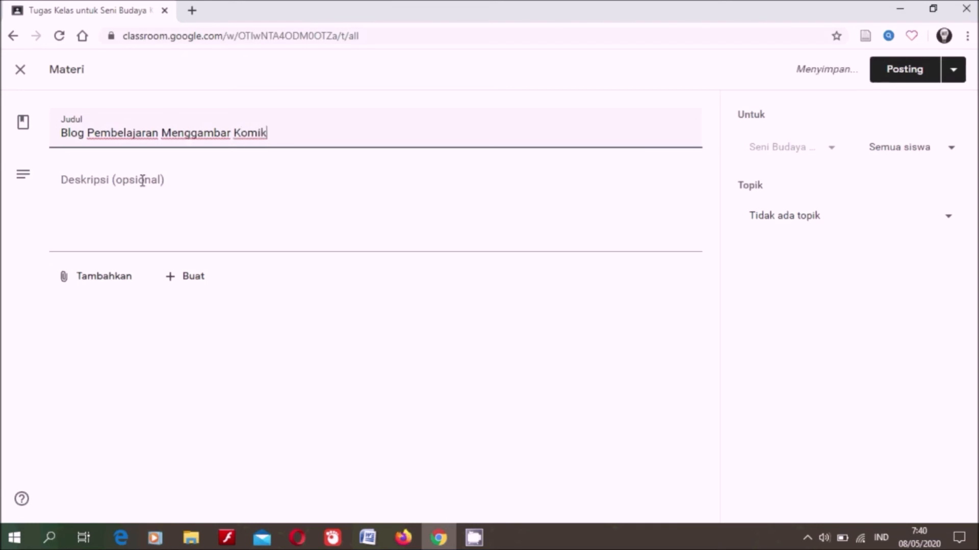
# Enter the description "Peserta Didik dapat mempelajari materi menggambar komik melalui blog." for the material post
pyautogui.click(111, 185)
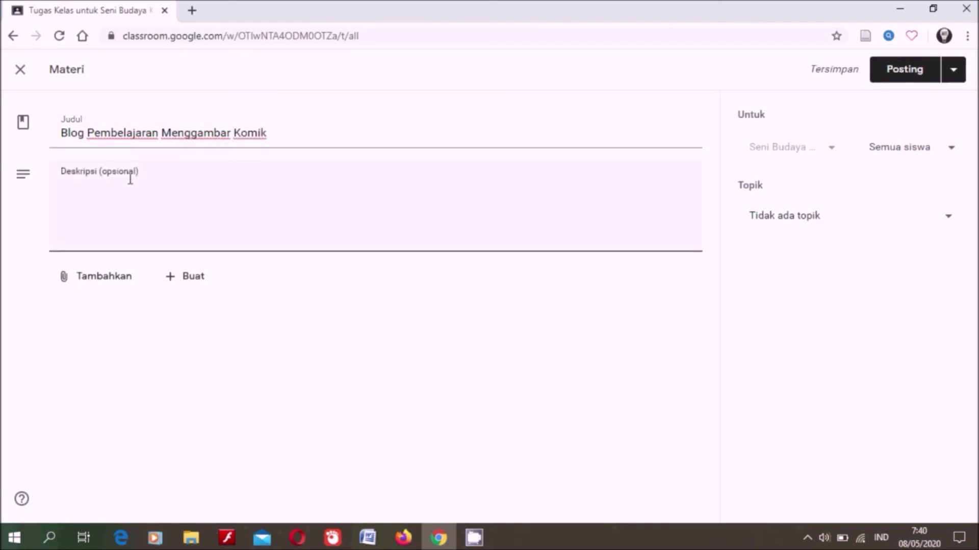
pyautogui.write('Pesert')
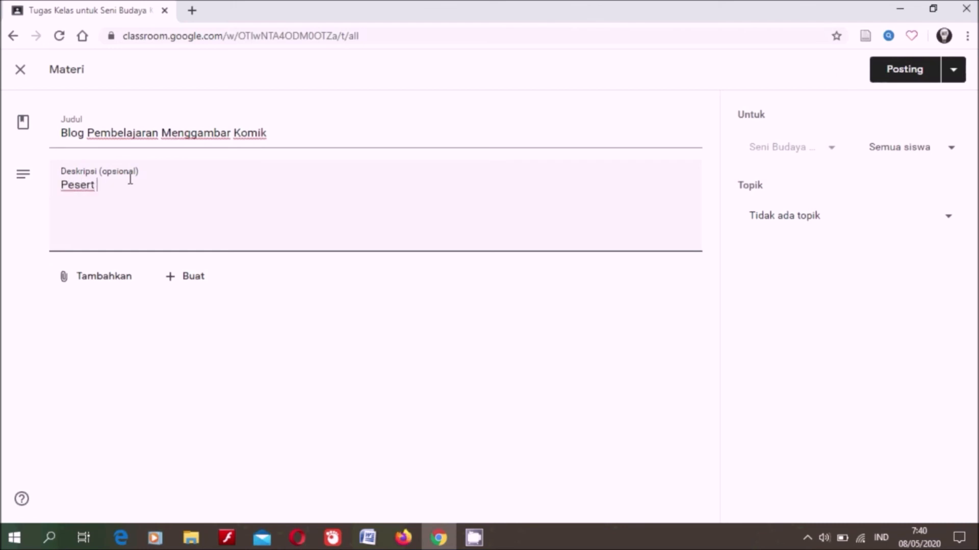
pyautogui.write('a Didik dapat mempel')
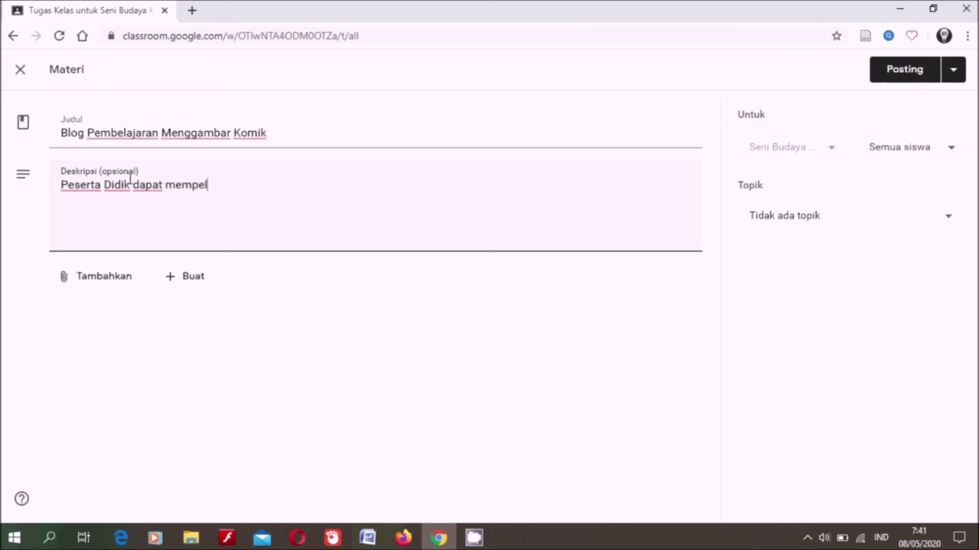
pyautogui.write('ajari ')
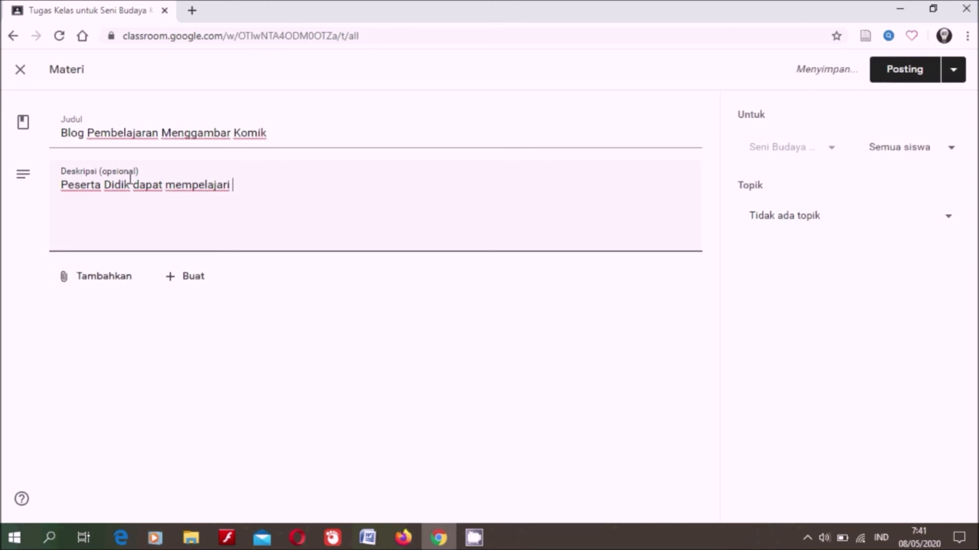
pyautogui.write('materi men')
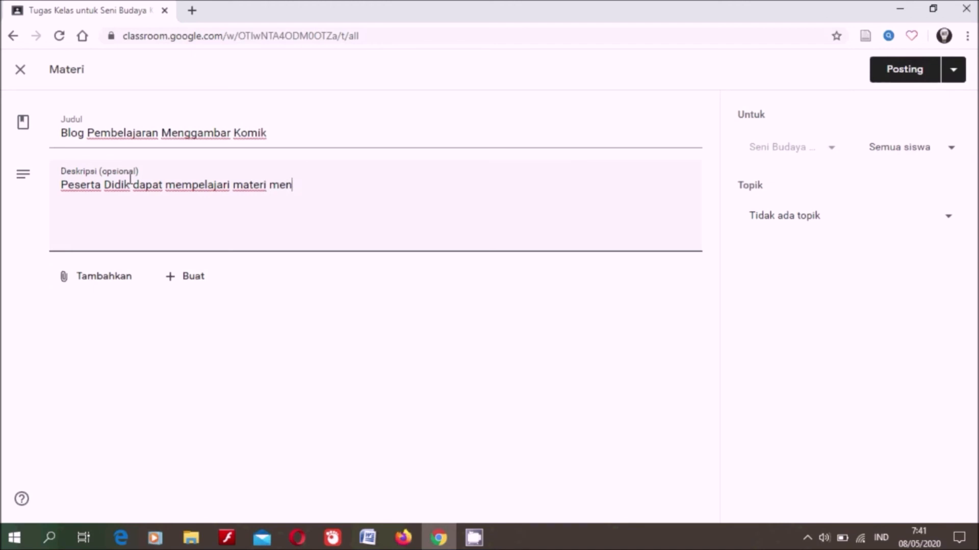
pyautogui.write('ggambar komik ')
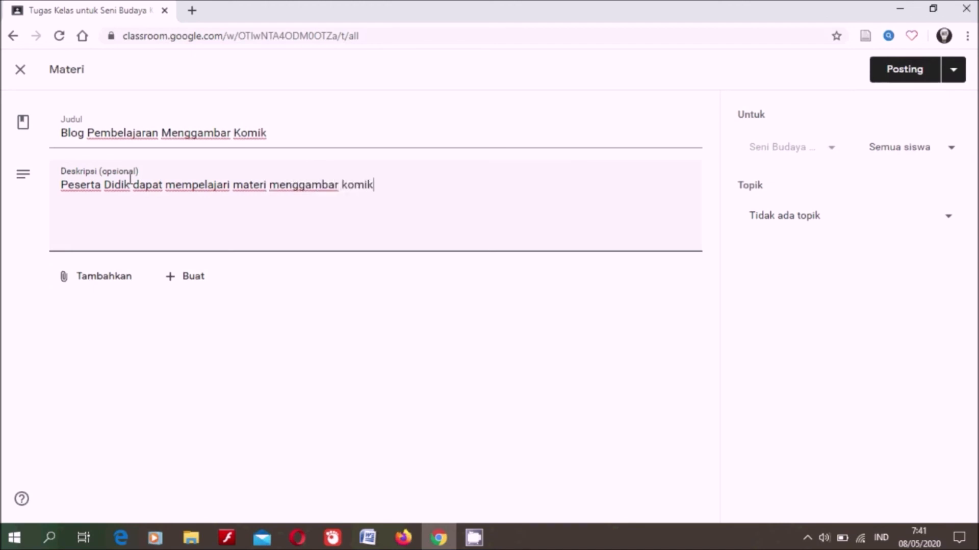
pyautogui.write('melalui blog.')
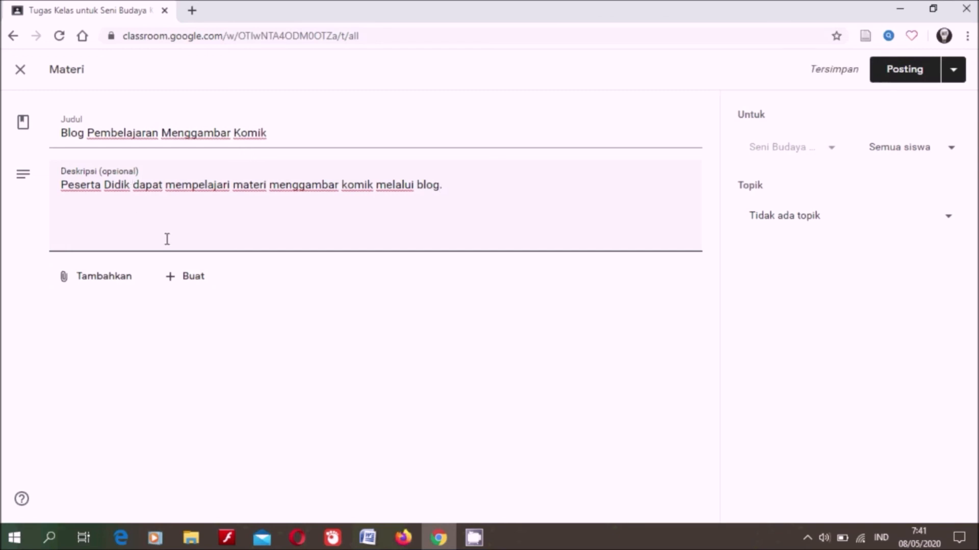
# Start adding a link attachment to the post, and copy the address of the Menggambar Komik blog page open in Firefox
pyautogui.click(64, 281)
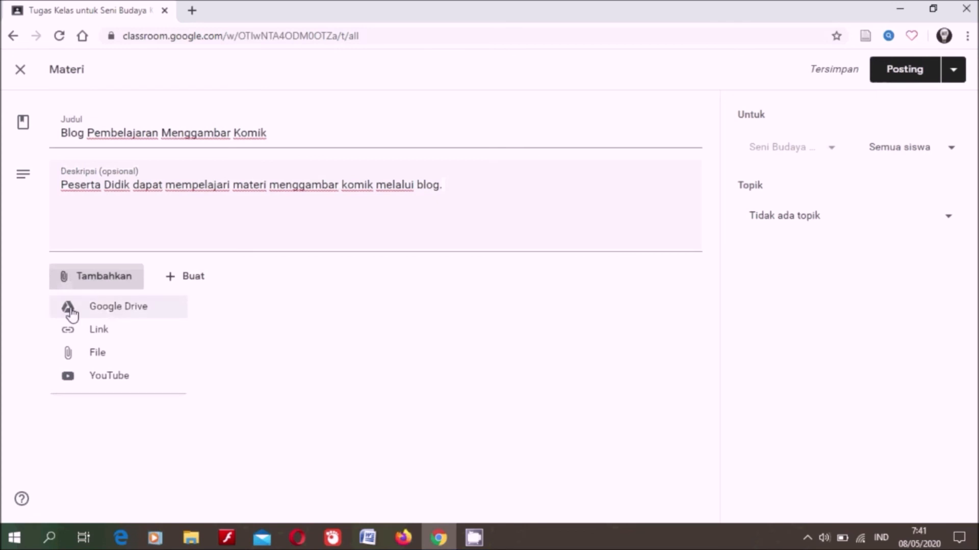
pyautogui.click(85, 338)
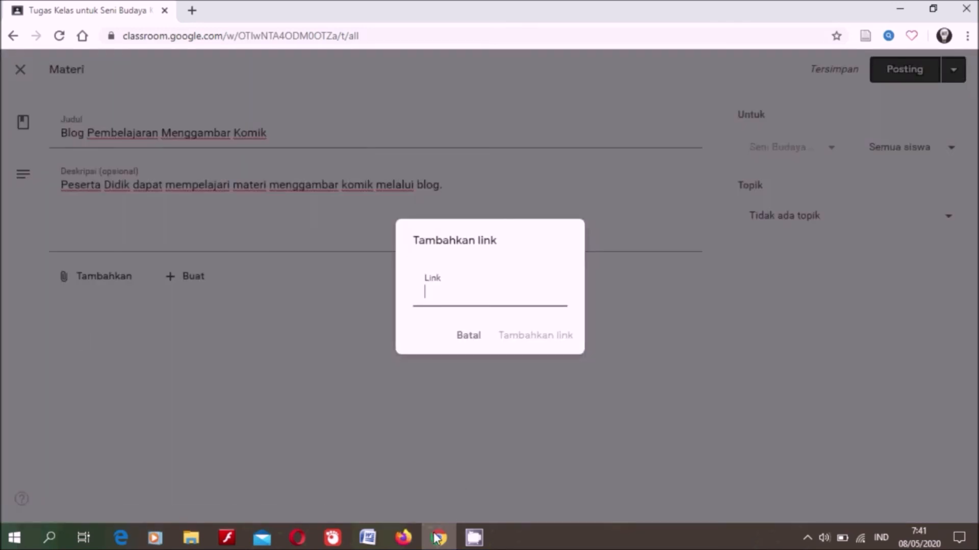
pyautogui.click(403, 540)
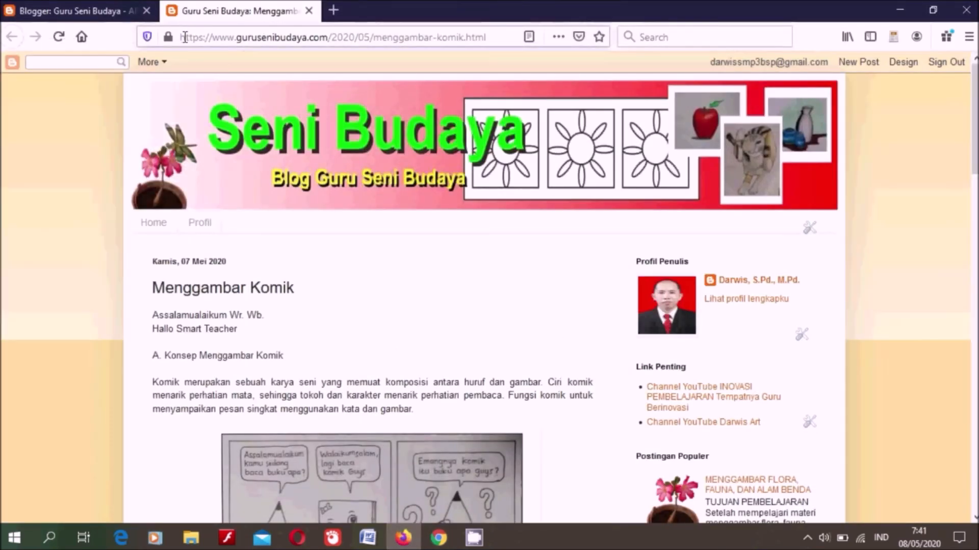
pyautogui.moveTo(181, 37); pyautogui.dragTo(487, 35)
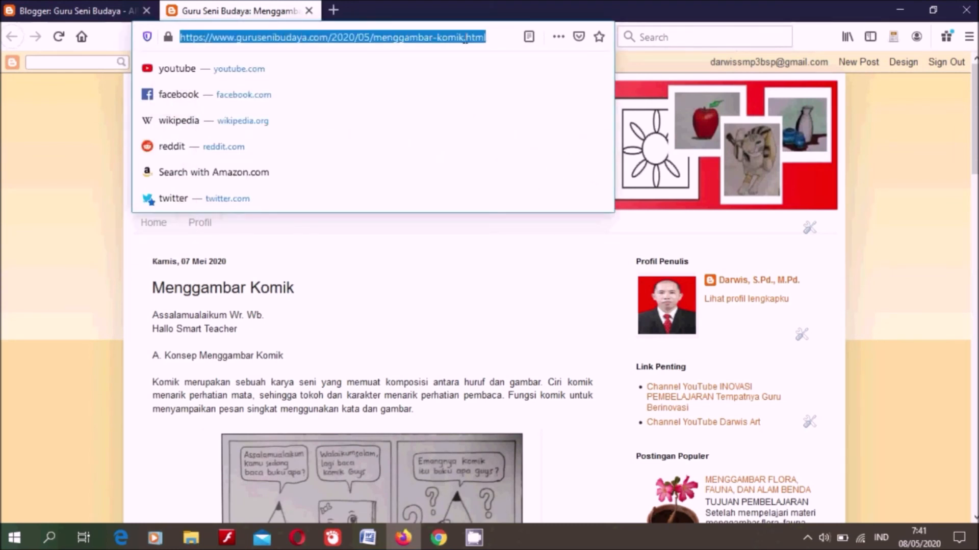
pyautogui.rightClick(465, 38)
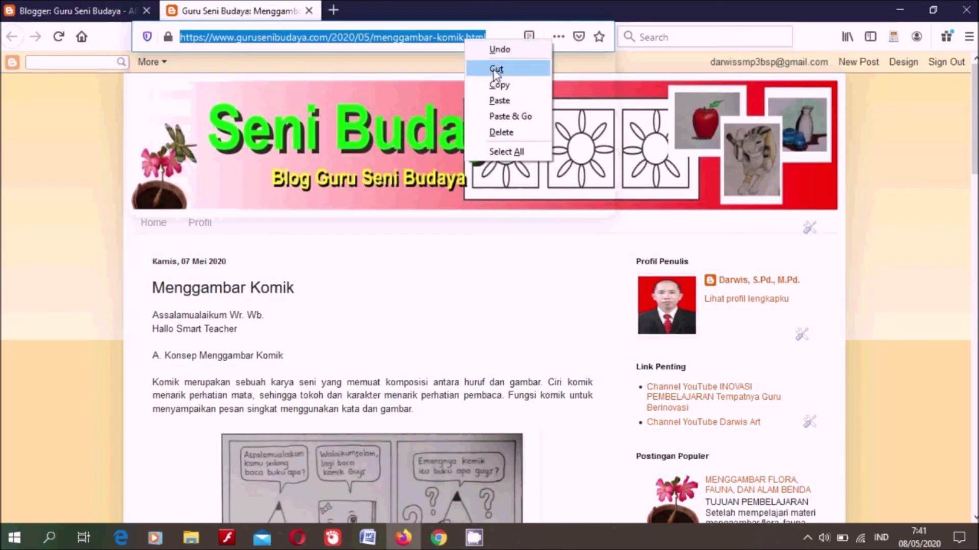
pyautogui.click(497, 85)
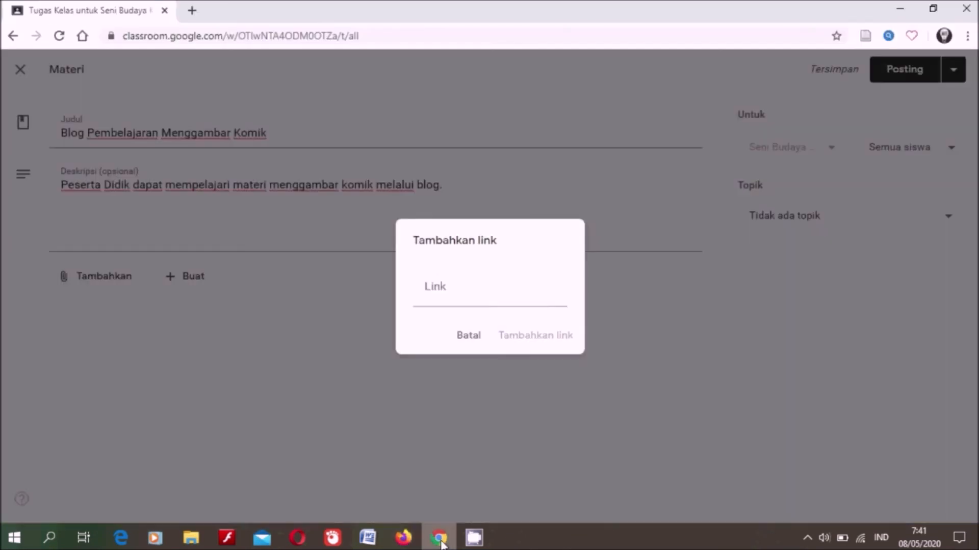
pyautogui.click(439, 538)
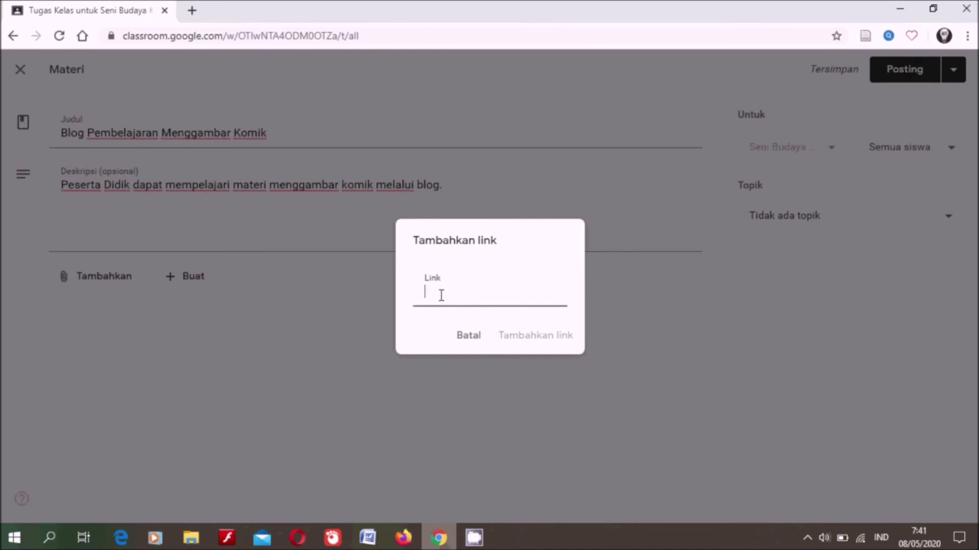
pyautogui.rightClick(441, 296)
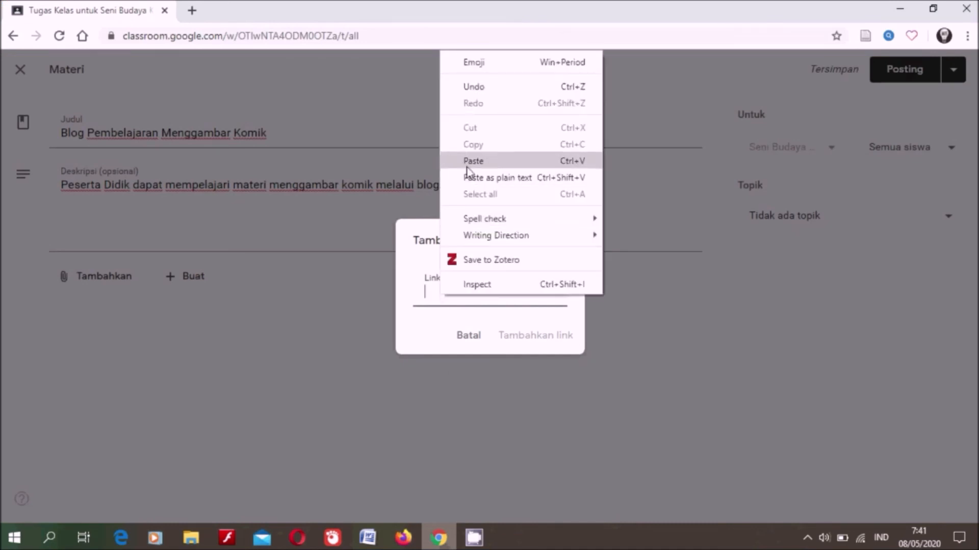
pyautogui.click(466, 164)
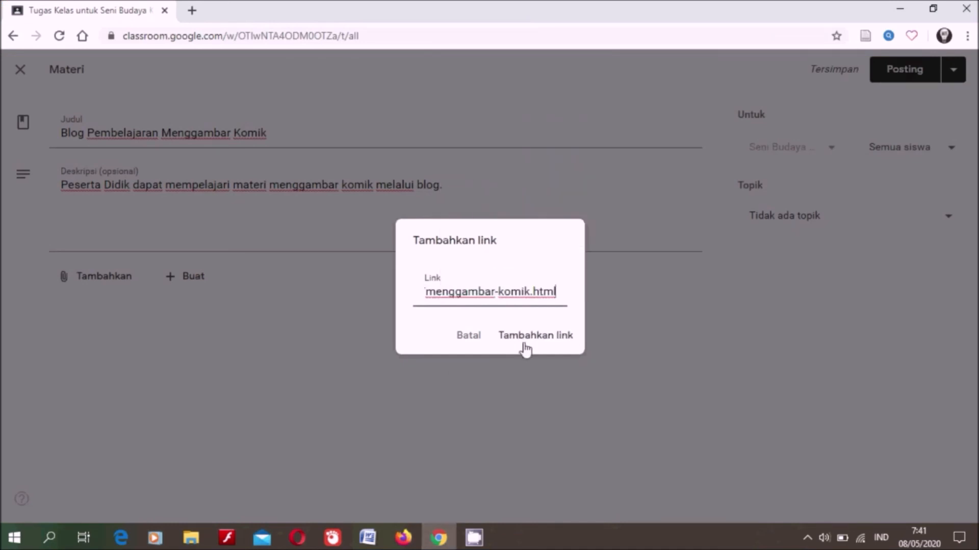
pyautogui.press('Left')
pyautogui.press('Left')
pyautogui.press('Left')
pyautogui.press('Left')
pyautogui.press('Left')
pyautogui.press('Left')
pyautogui.press('Left')
pyautogui.press('Left')
pyautogui.press('Left')
pyautogui.press('Left')
pyautogui.press('Left')
pyautogui.press('Left')
pyautogui.press('Left')
pyautogui.press('Left')
pyautogui.press('Left')
pyautogui.press('Left')
pyautogui.press('Left')
pyautogui.press('Left')
pyautogui.press('Left')
pyautogui.press('Left')
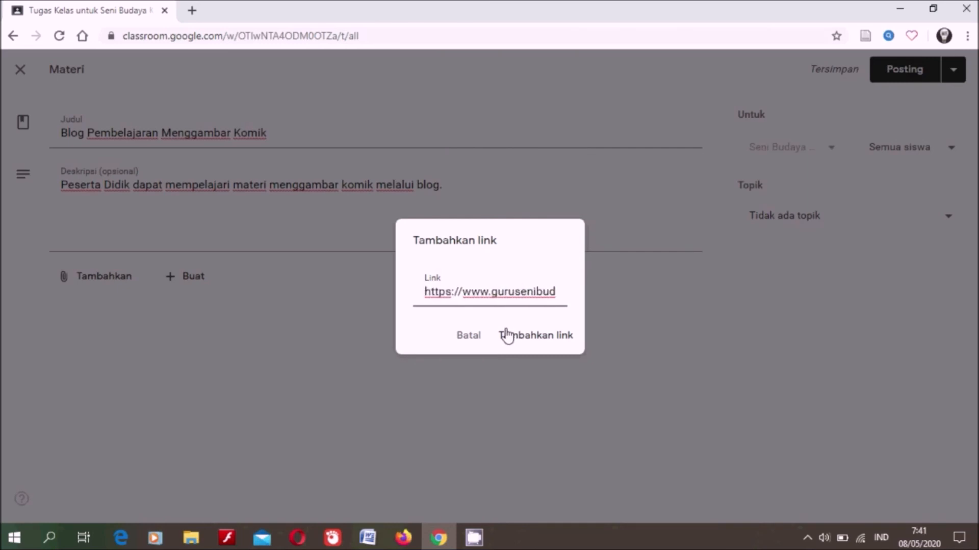
pyautogui.click(524, 335)
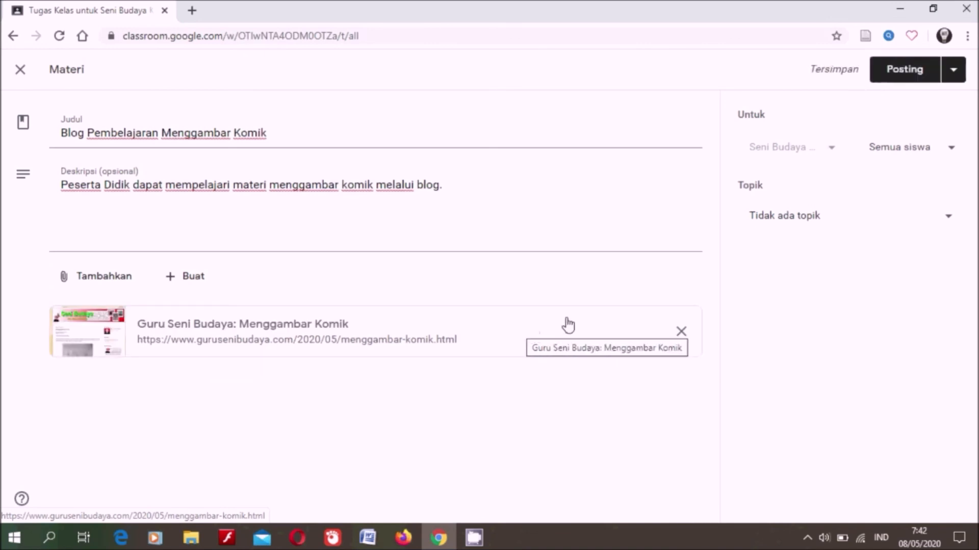
# Assign the material post to the topic Blog Pembelajaran and publish it
pyautogui.click(951, 221)
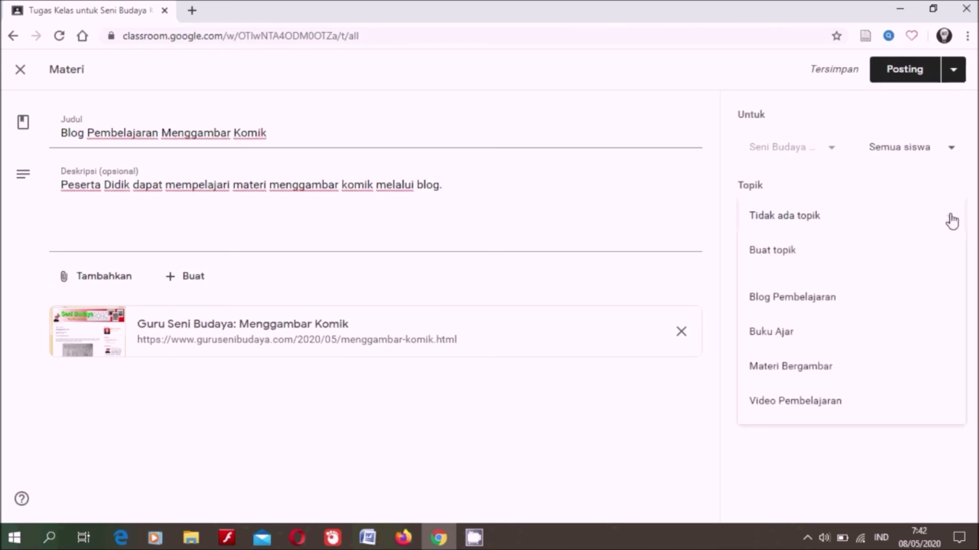
pyautogui.click(822, 297)
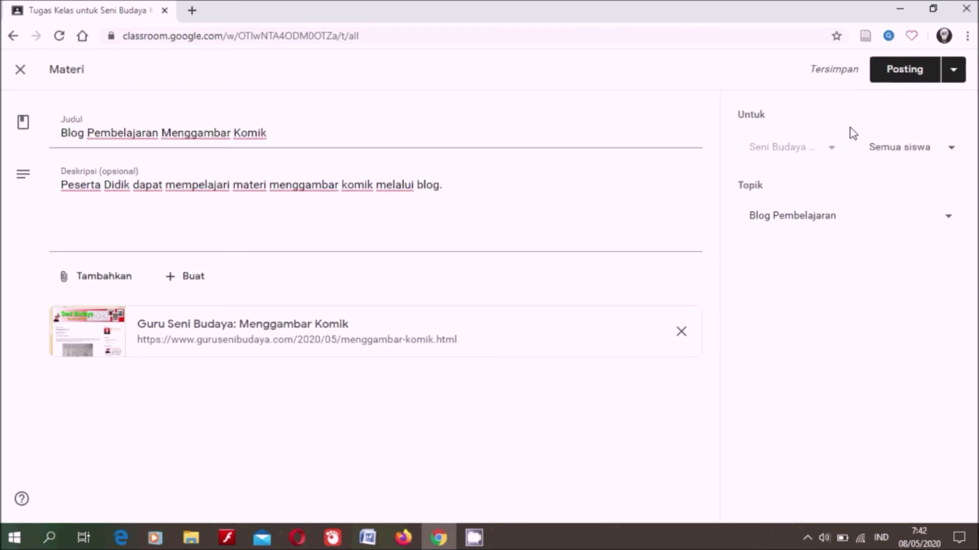
pyautogui.click(901, 81)
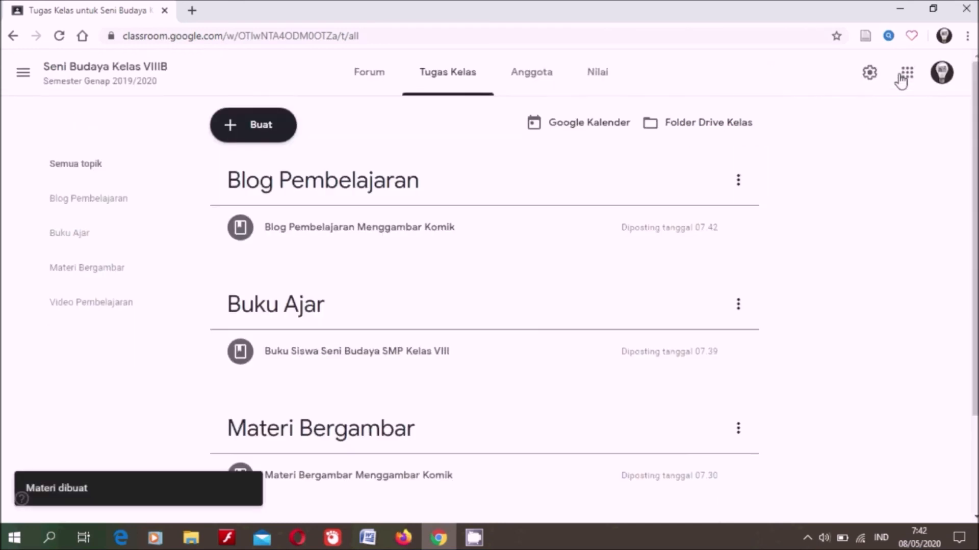